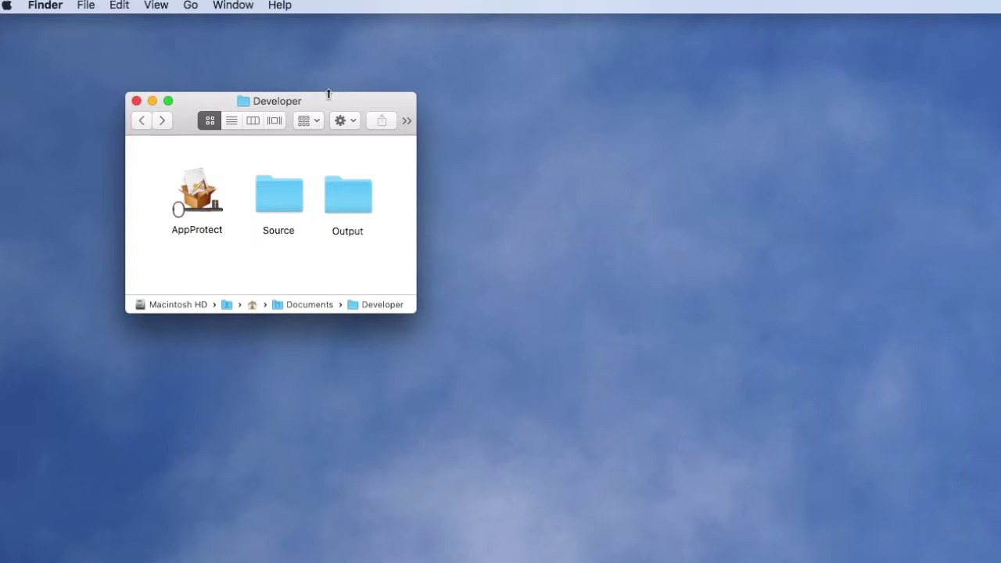
Step: Open the Source folder and show the package contents of the FPS app
double_click(281, 206)
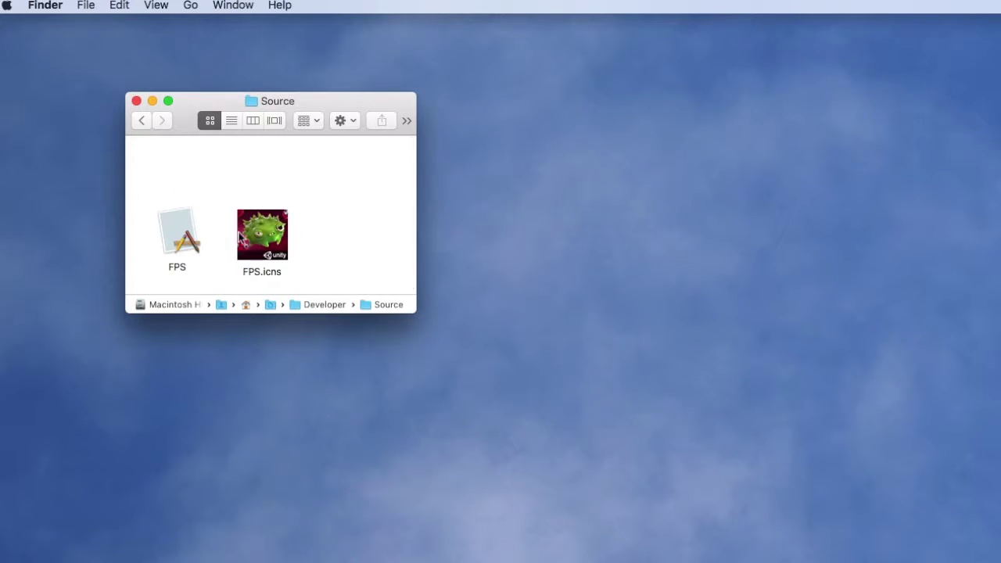
click(176, 226)
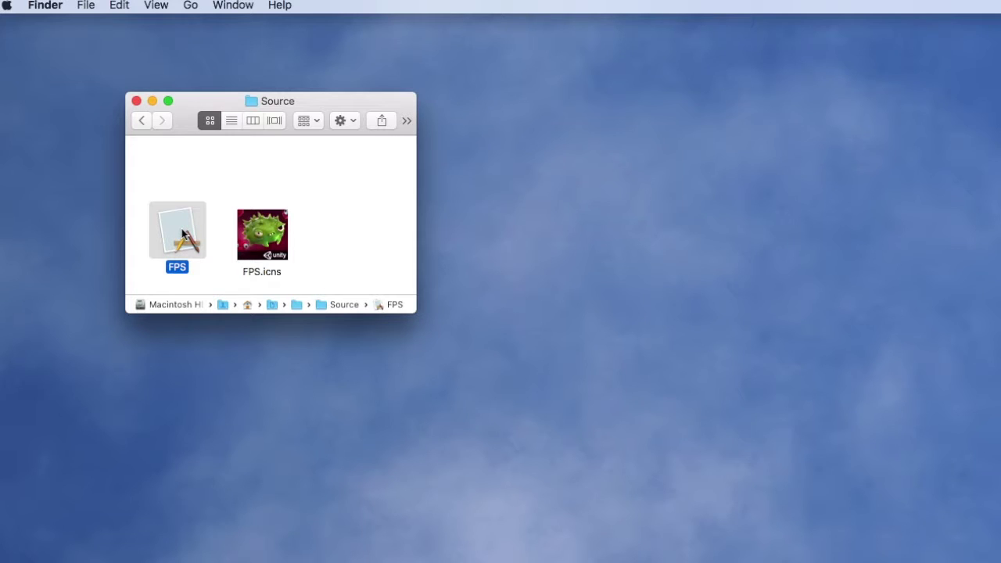
click(344, 121)
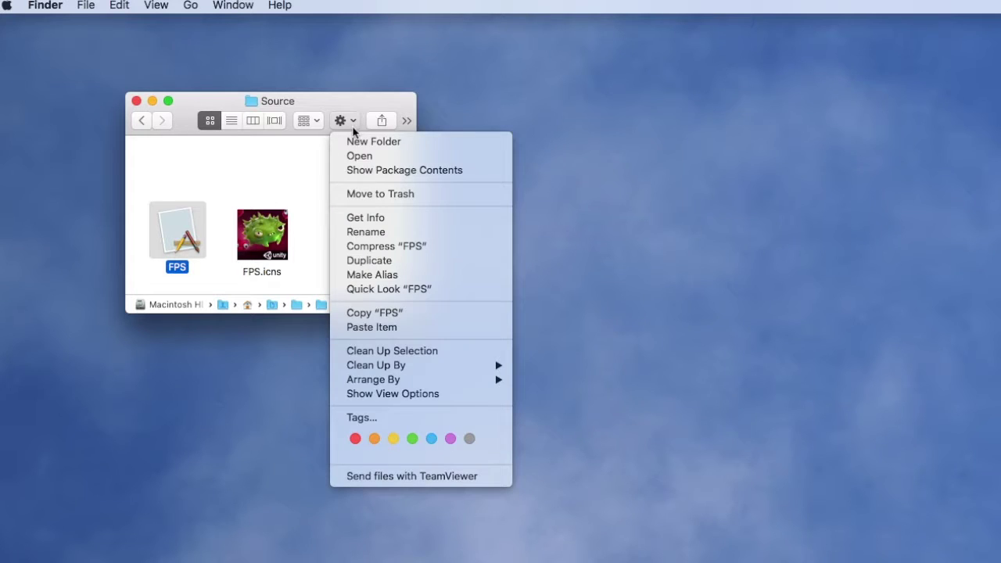
click(359, 171)
Step: Browse into the bundle's Contents and Resources folders, then step back to Contents
double_click(190, 179)
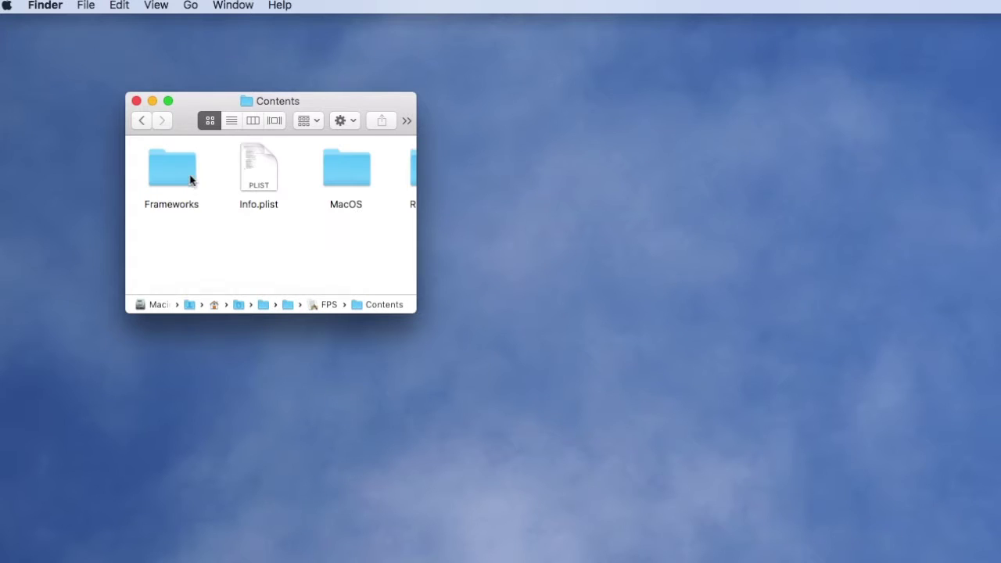
double_click(413, 170)
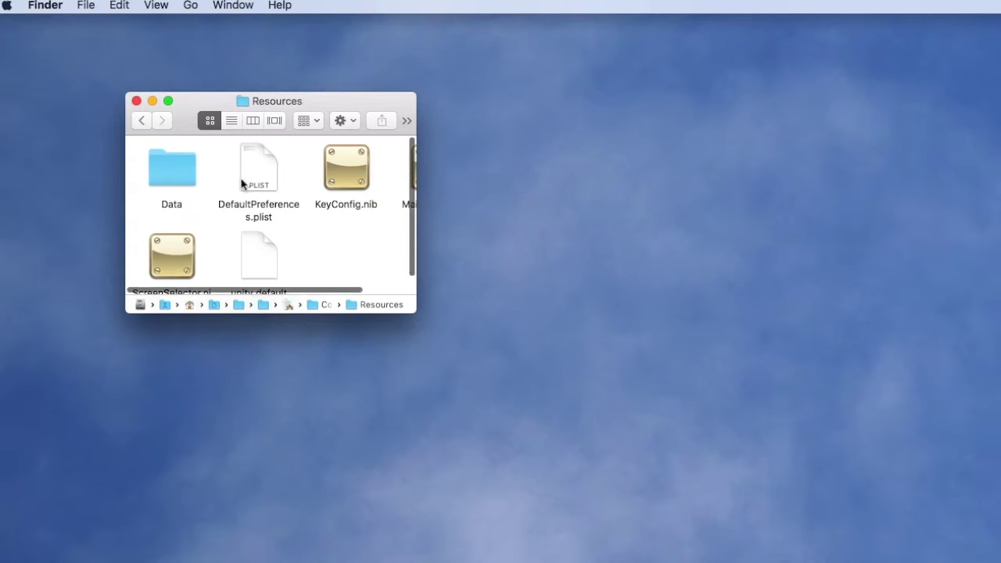
click(142, 121)
Step: Go back through Source up to the Developer folder and launch AppProtect
click(143, 121)
click(143, 121)
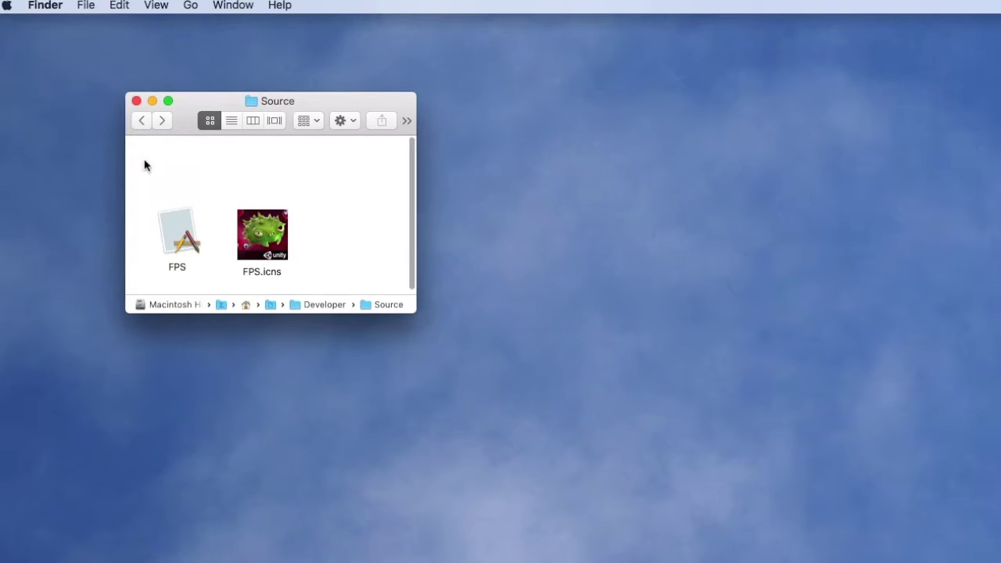
click(144, 121)
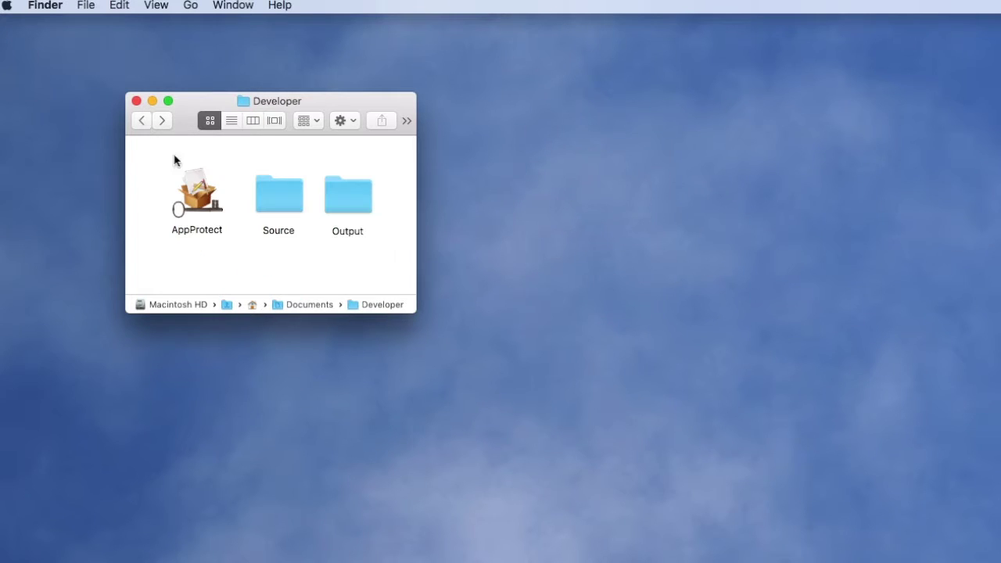
double_click(194, 191)
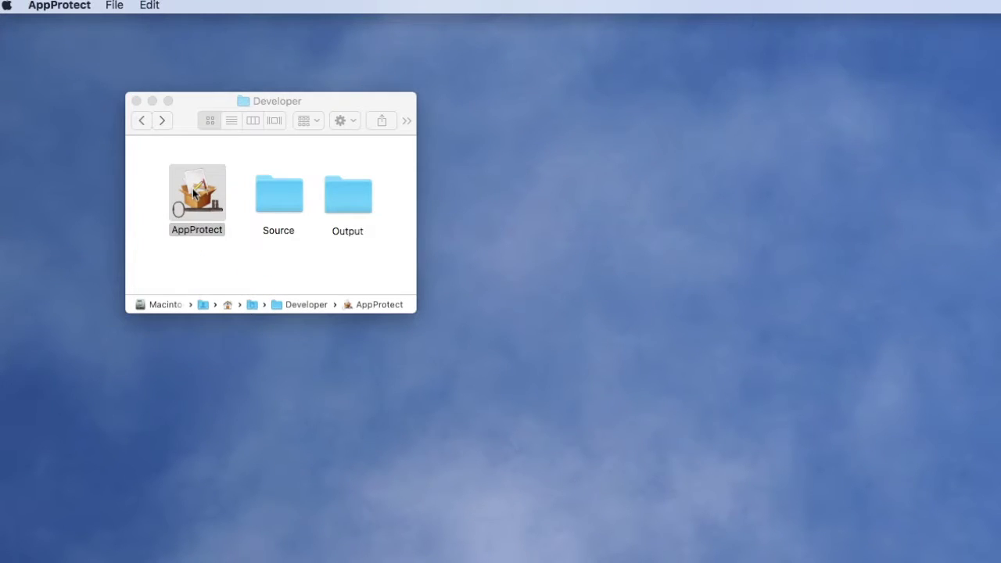
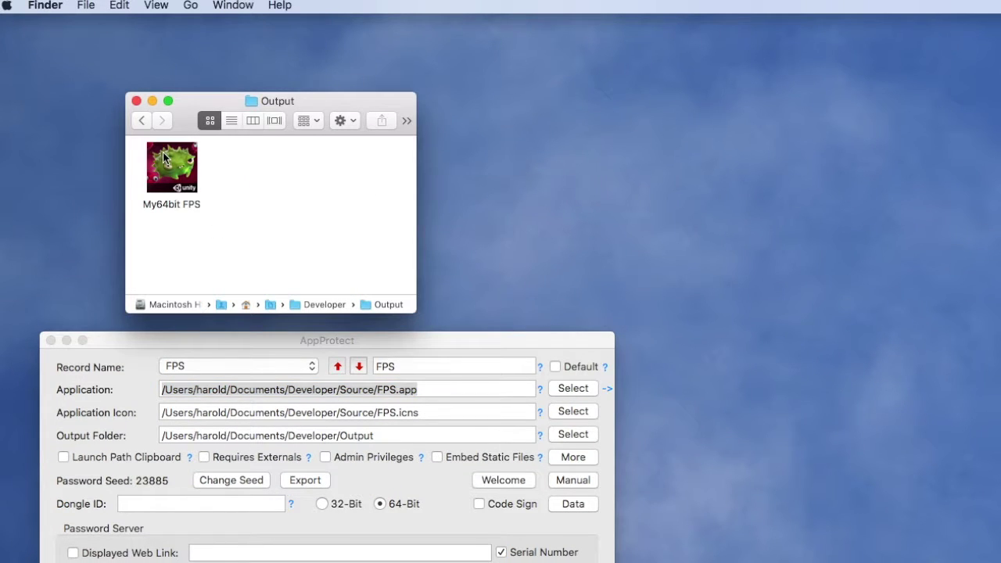
click(163, 157)
click(345, 121)
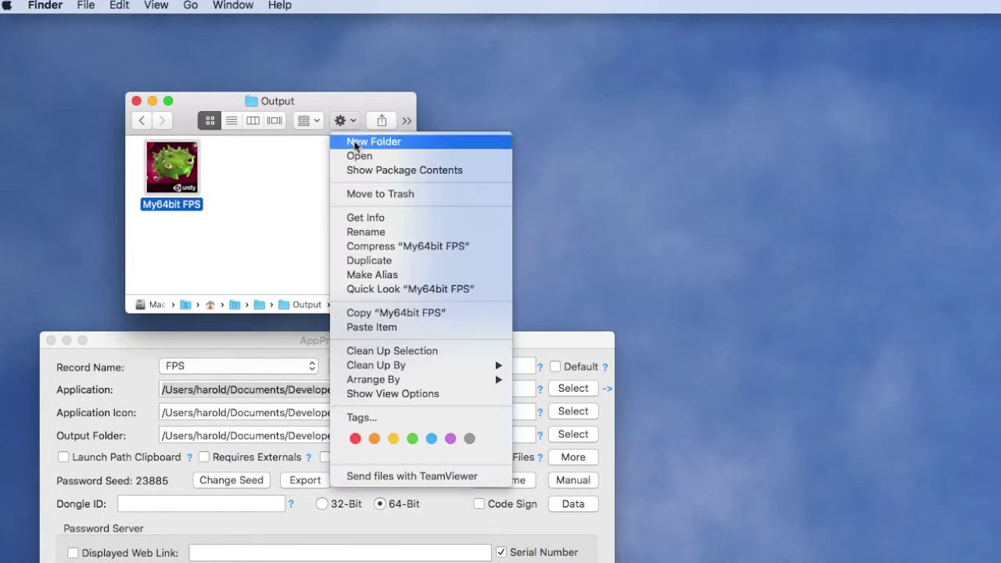
click(359, 173)
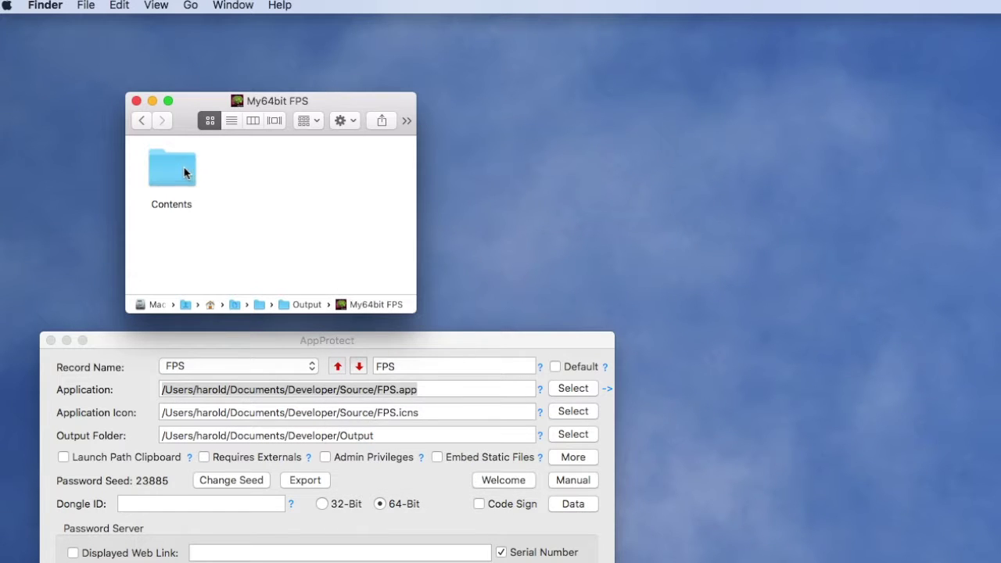
click(185, 171)
double_click(184, 169)
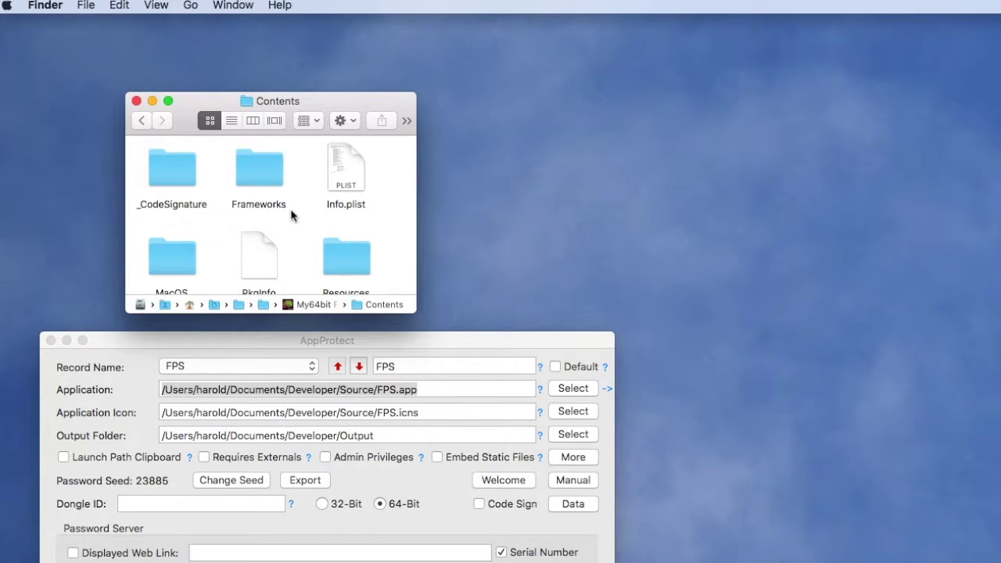
scroll(291, 213, down, 2)
double_click(338, 219)
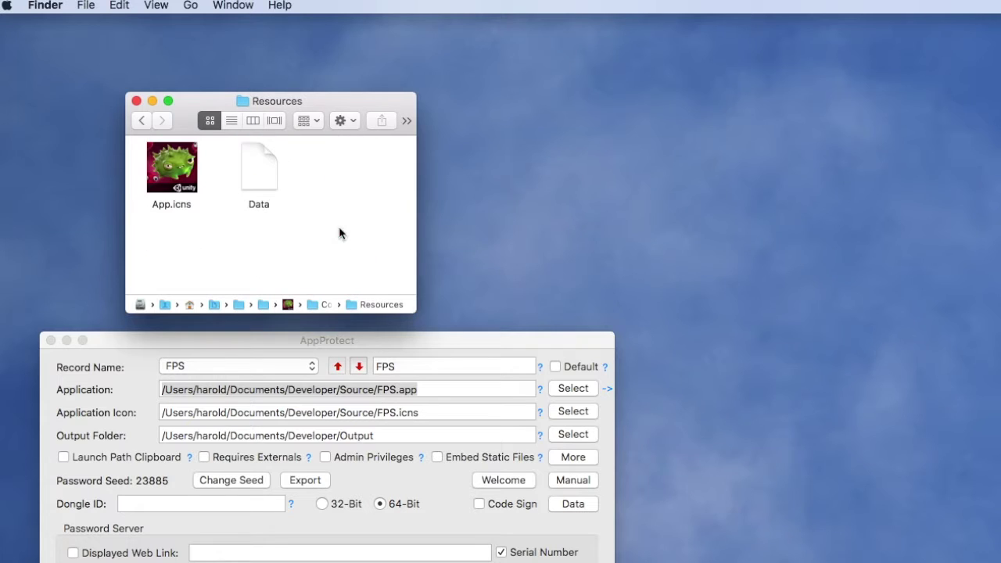
click(142, 121)
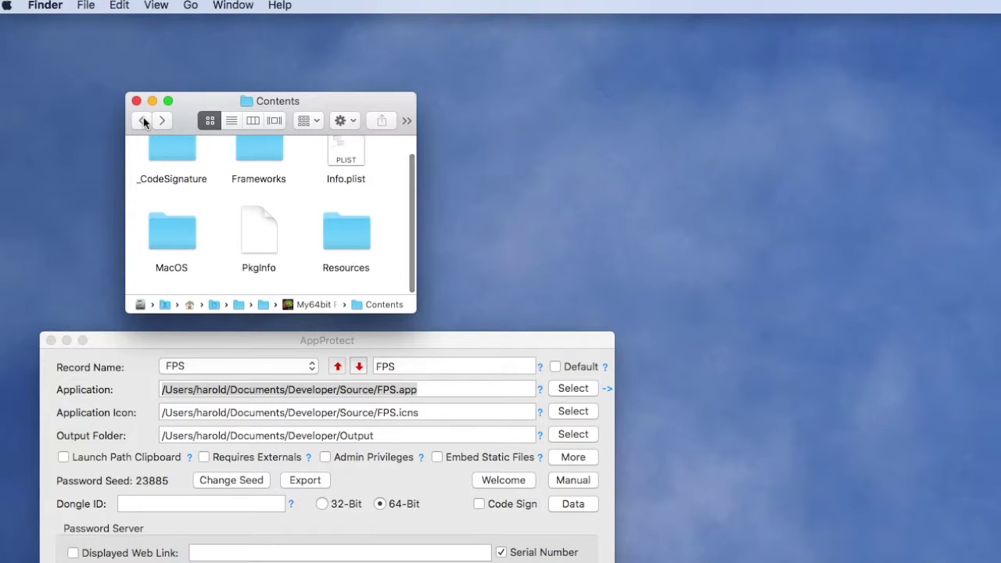
click(143, 122)
click(143, 121)
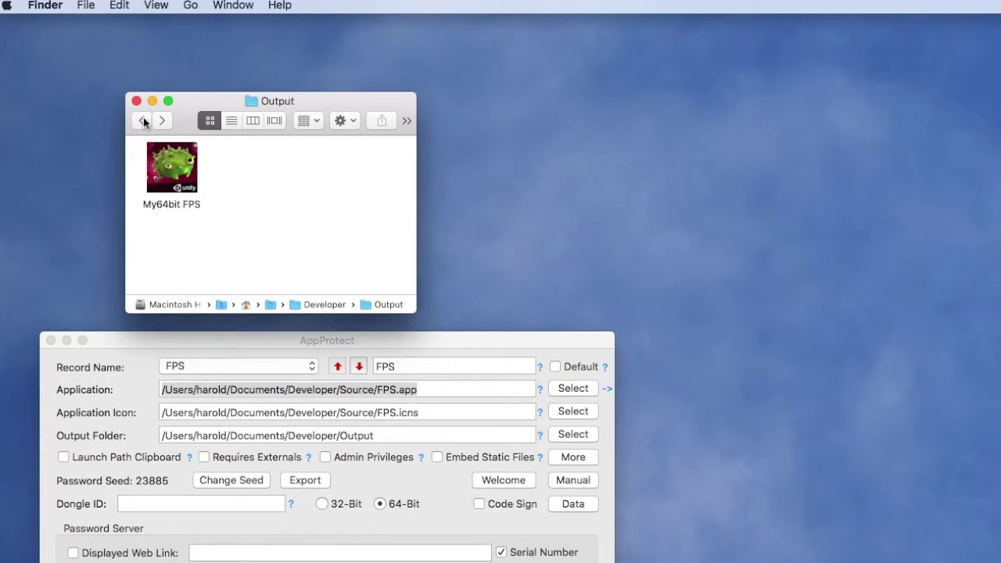
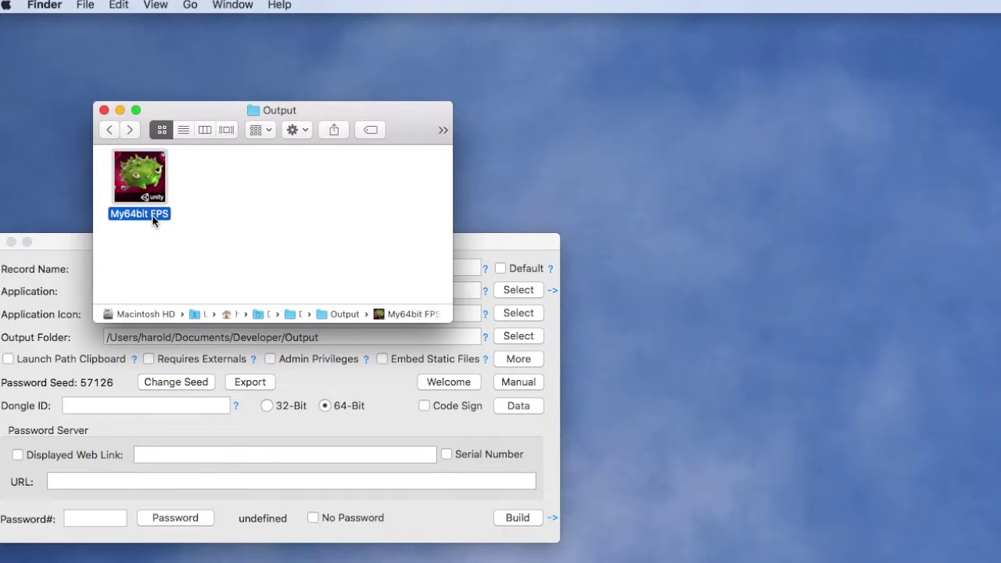
Step: Rename the My64bit FPS app to 'FPS', launch it to show its Enter Password prompt, then switch to AppProtect
click(153, 218)
text(FPS)
click(240, 241)
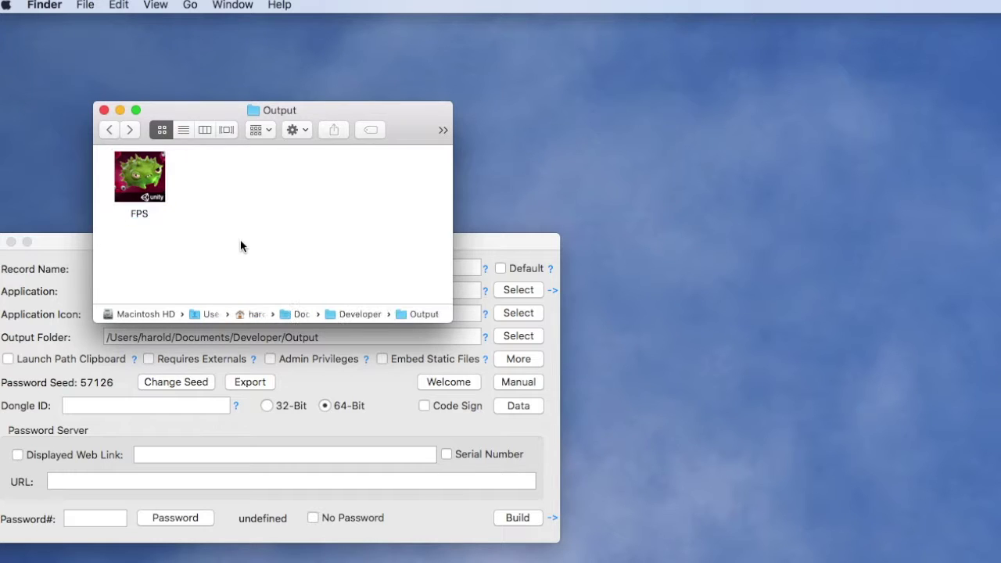
double_click(133, 170)
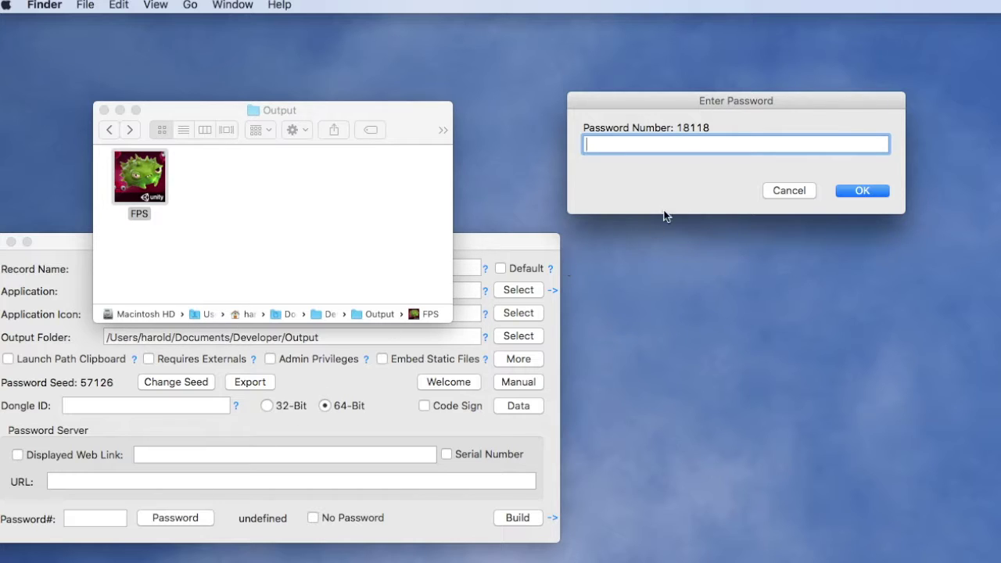
click(83, 518)
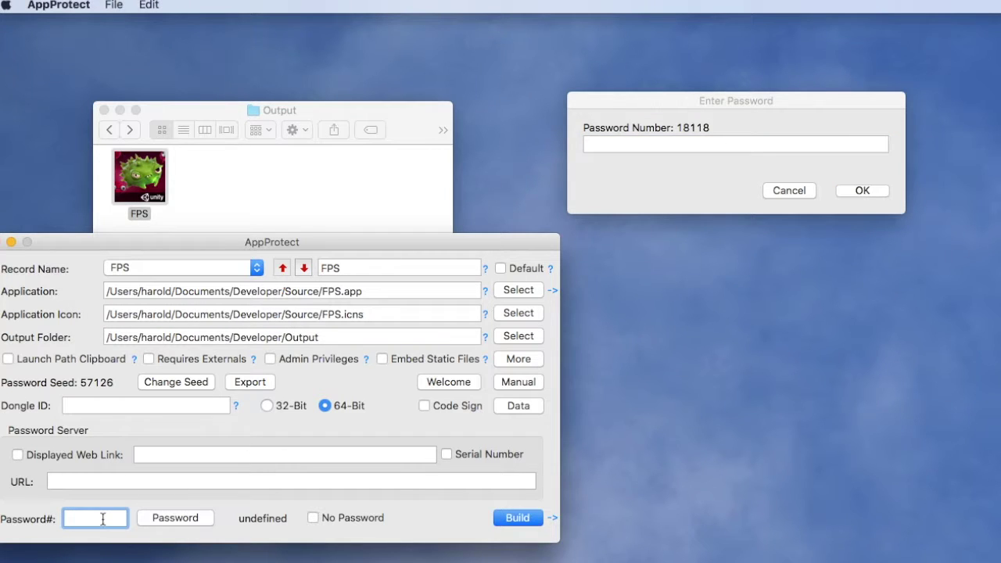
Step: Enter the prompt's password number in AppProtect, generate the matching unlock password, and return to the FPS prompt
text(18118)
click(179, 520)
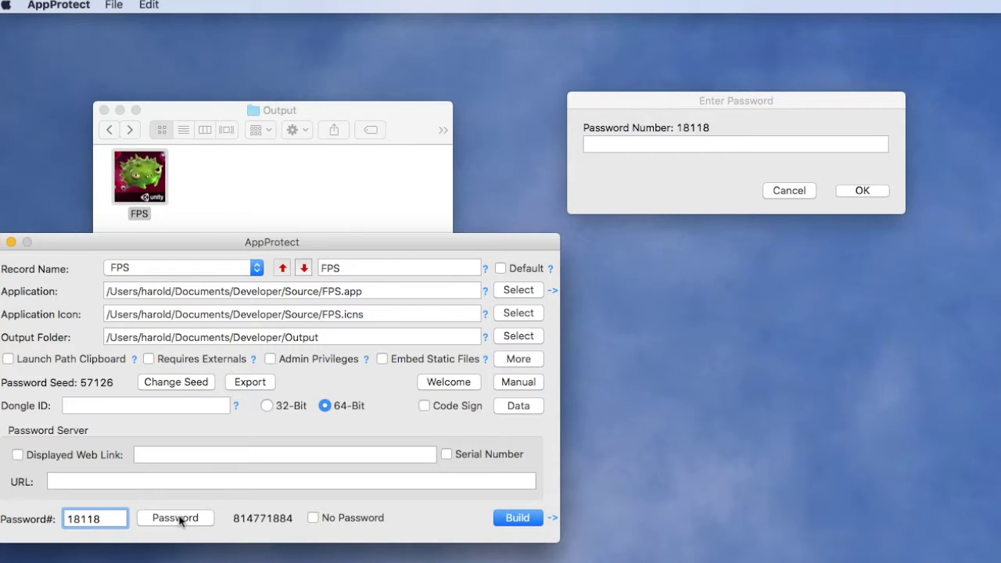
click(716, 144)
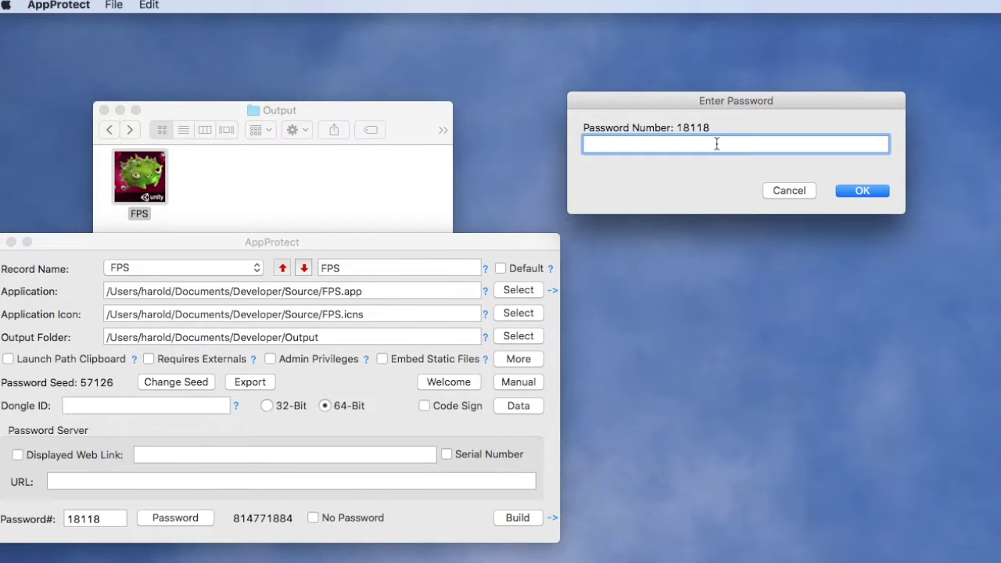
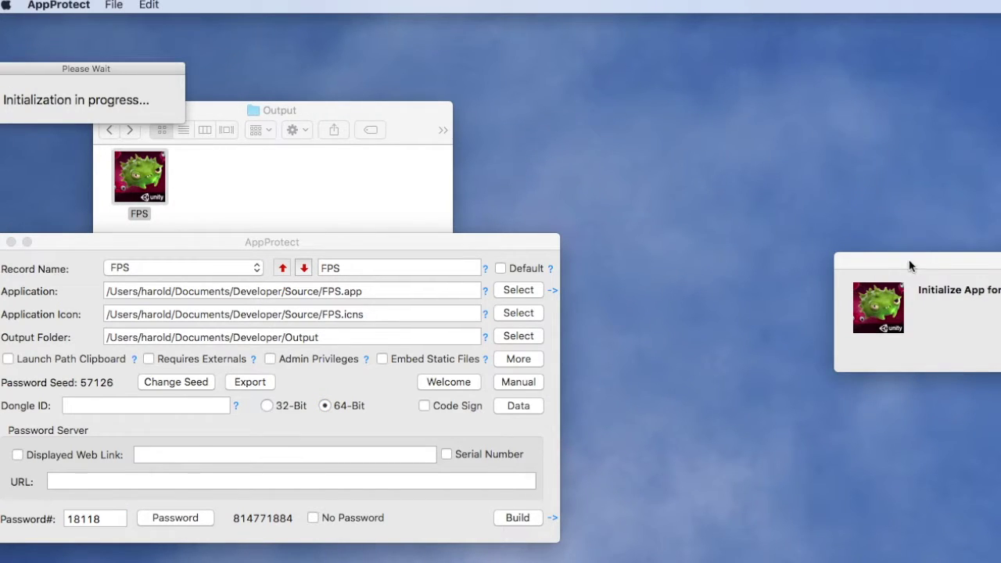
Step: Move the 'Initialize App for your computer' prompt into view and confirm it with OK
drag(910, 266, 662, 117)
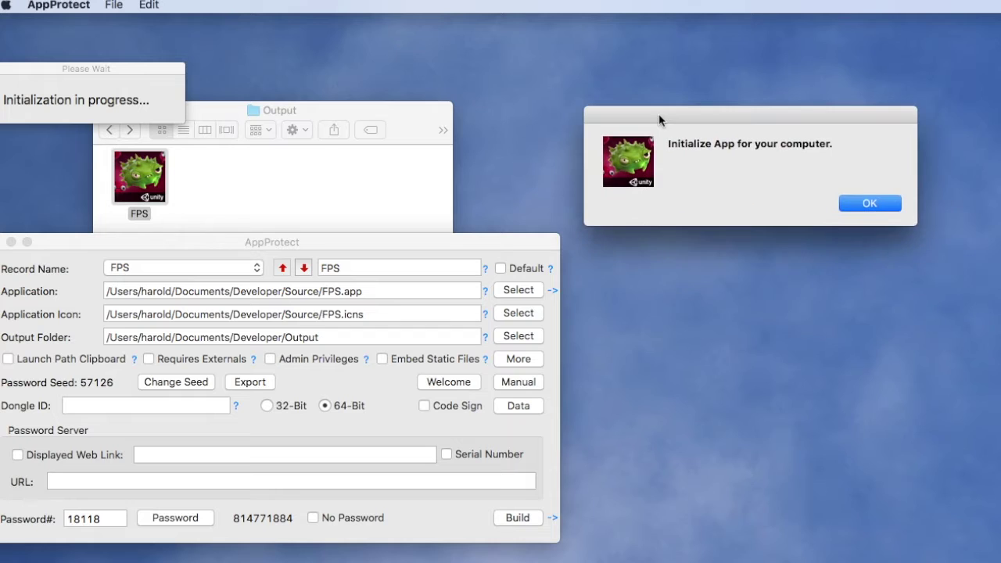
click(856, 203)
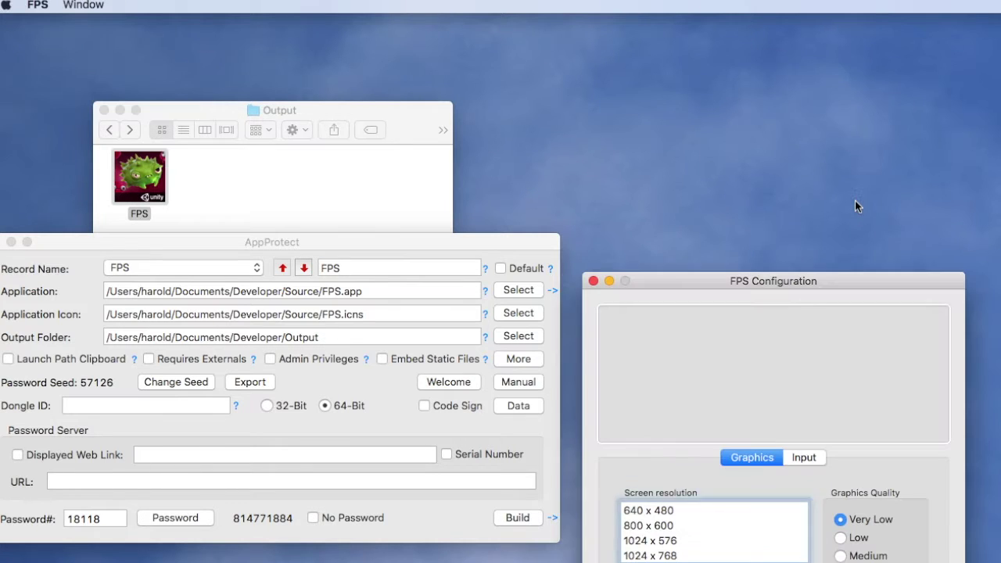
Step: Drag the FPS Configuration window up to the top of the screen so it is fully visible
drag(698, 277, 430, 29)
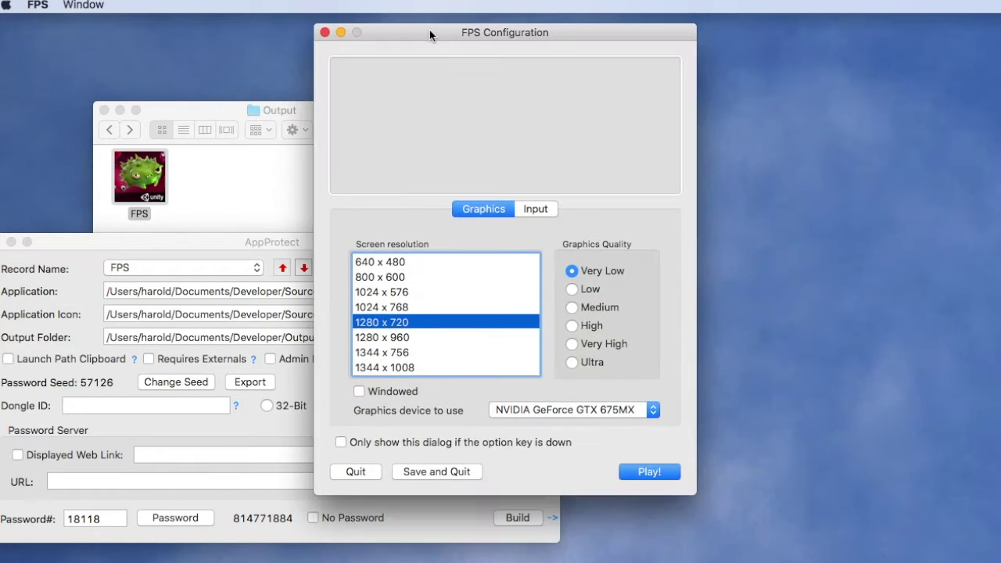
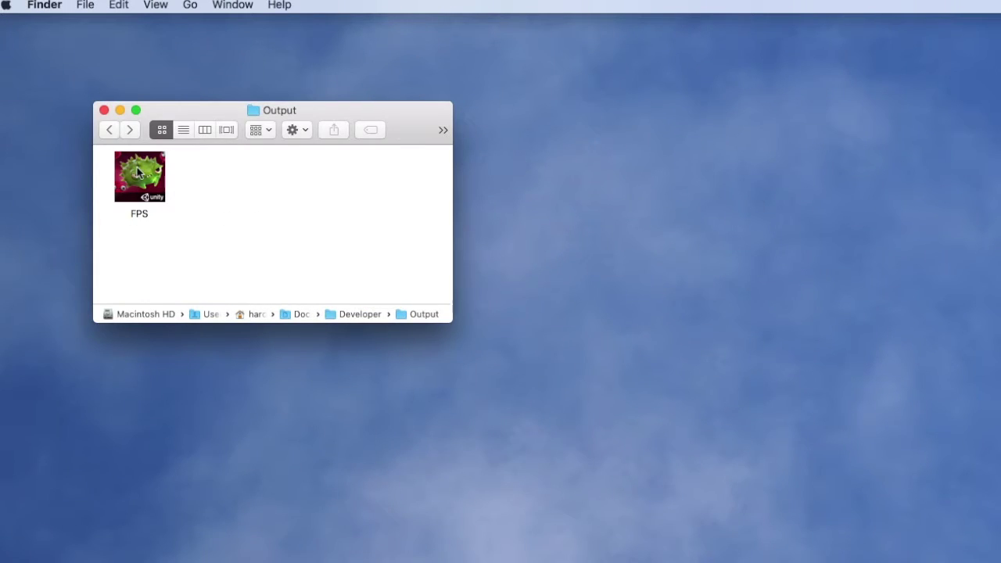
Step: Test-launch the FPS game from Output, quit it, then go up to the Developer folder
double_click(138, 172)
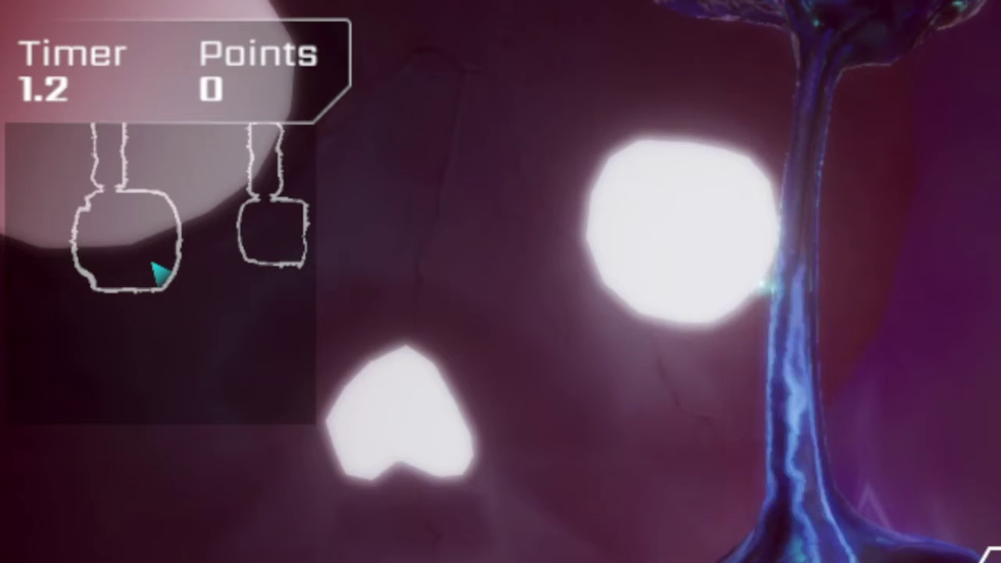
key(Escape)
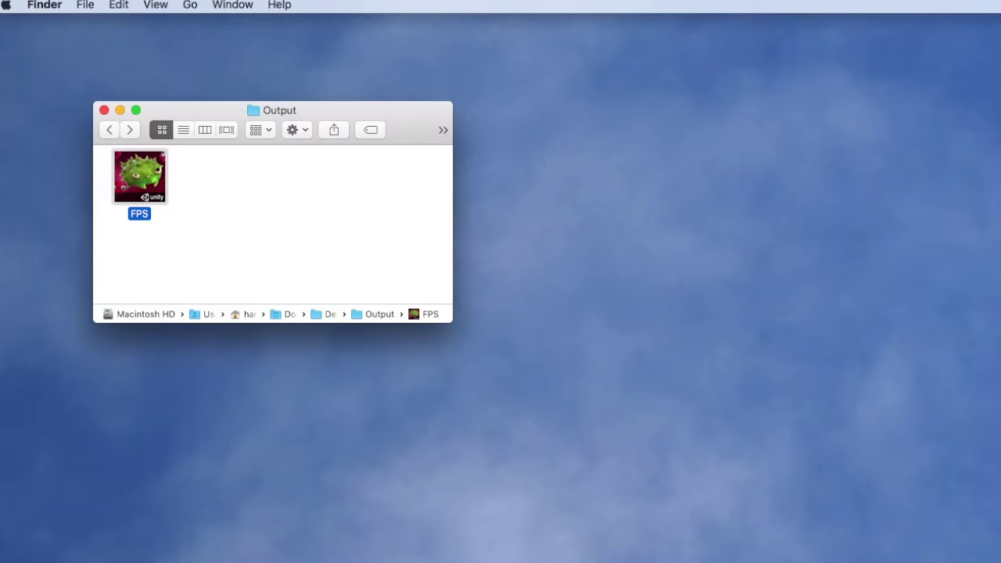
key(super+Up)
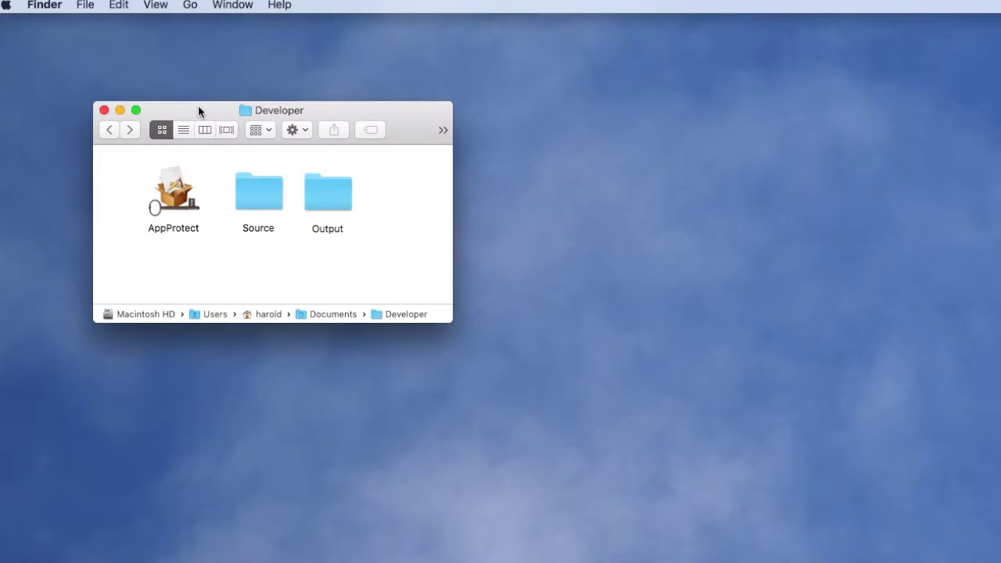
Step: Launch the AppProtect application from the Developer folder
click(176, 198)
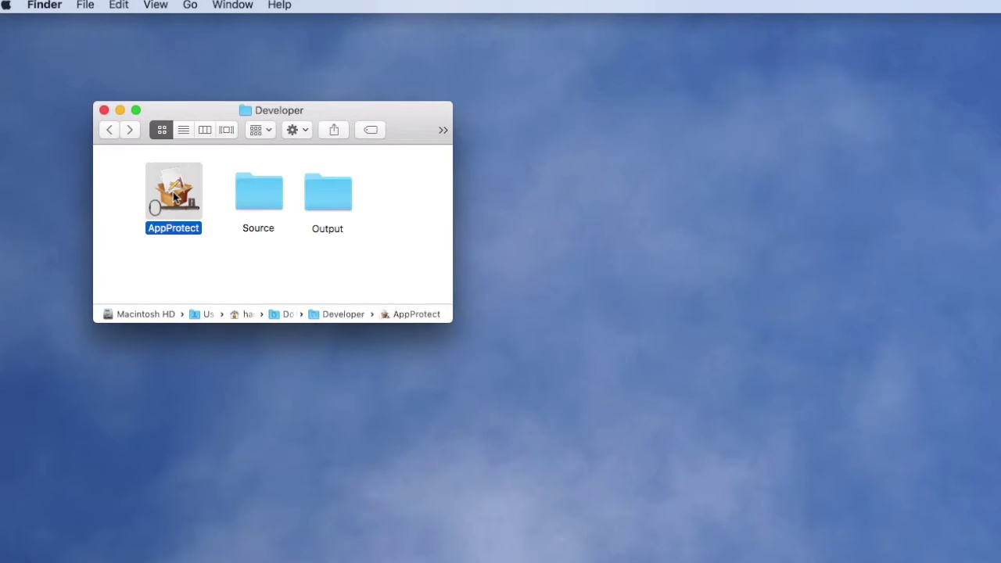
double_click(175, 198)
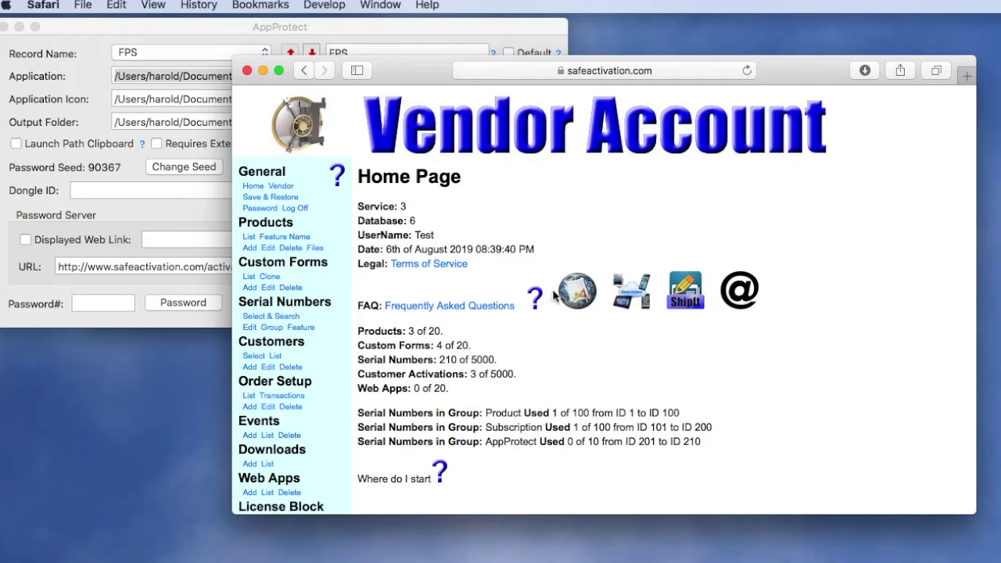
Step: Enable Request Dependent Subscription Codes on the FPS product's edit page
click(249, 238)
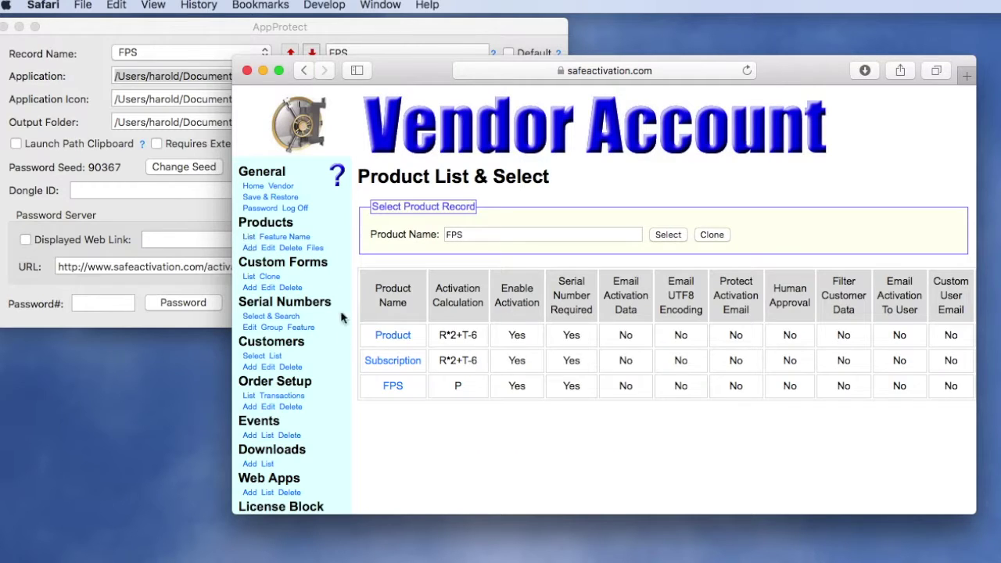
click(393, 387)
click(393, 386)
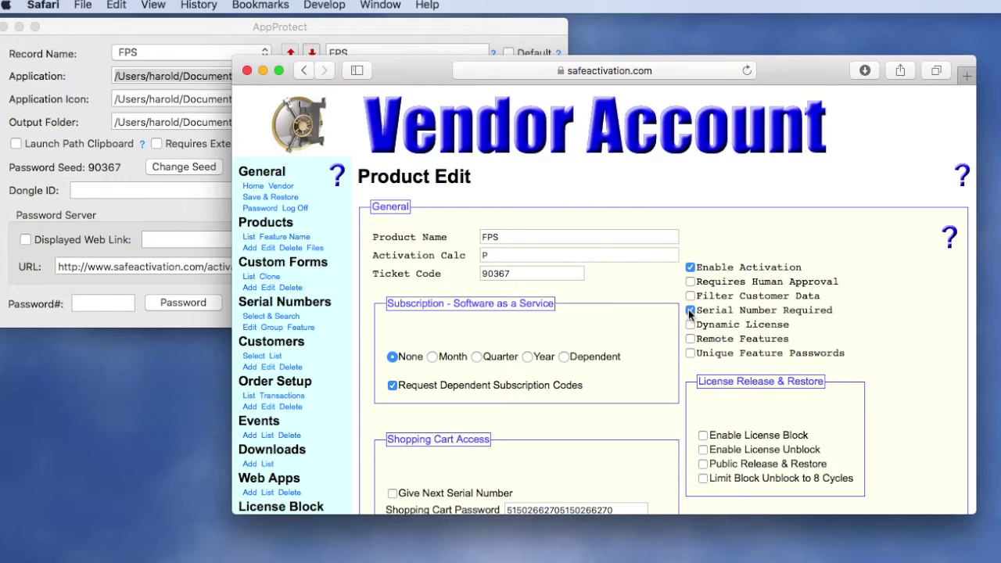
scroll(664, 367, down, 3)
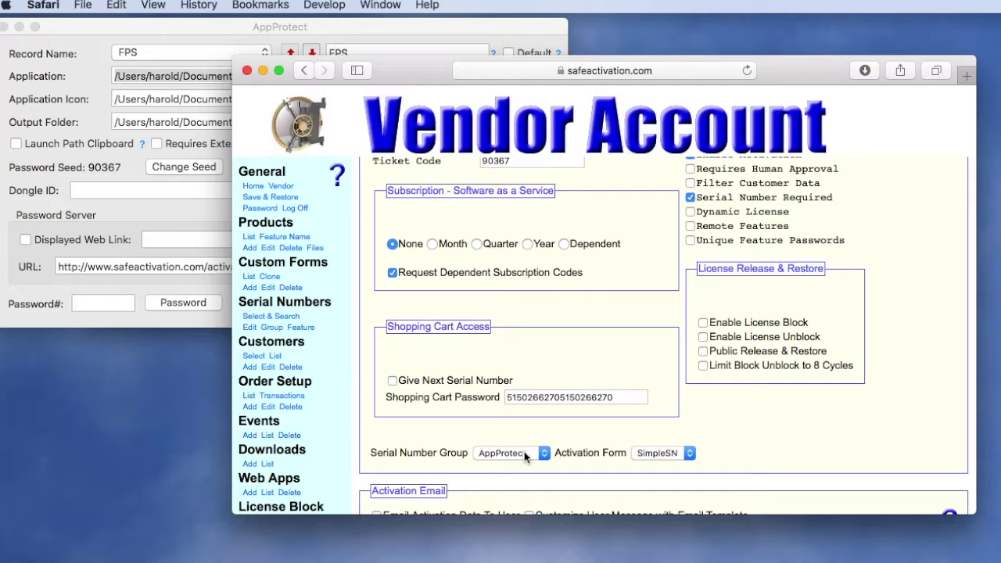
Step: Review the AppProtect serial numbers list, then close Safari and AppProtect
click(249, 327)
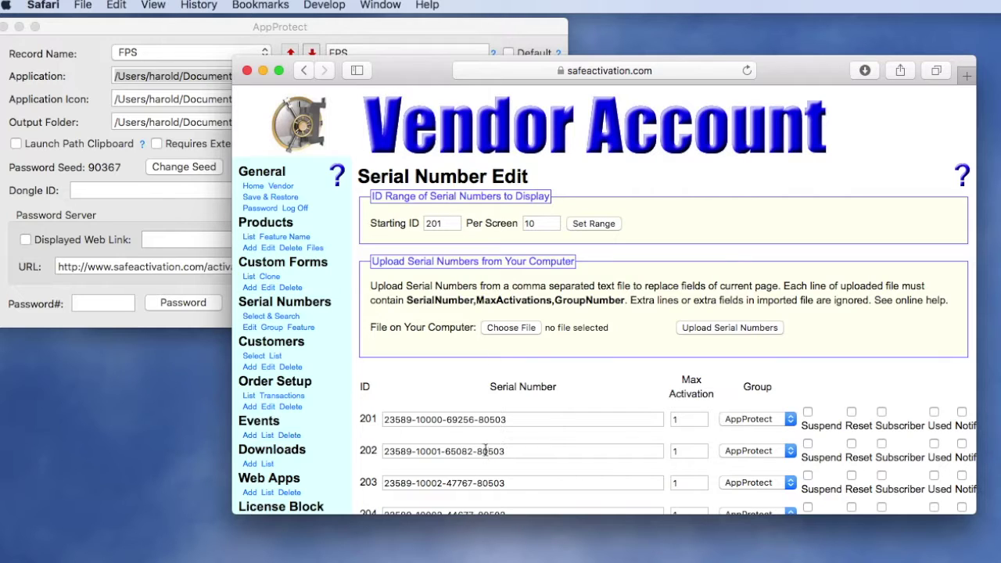
key(super+w)
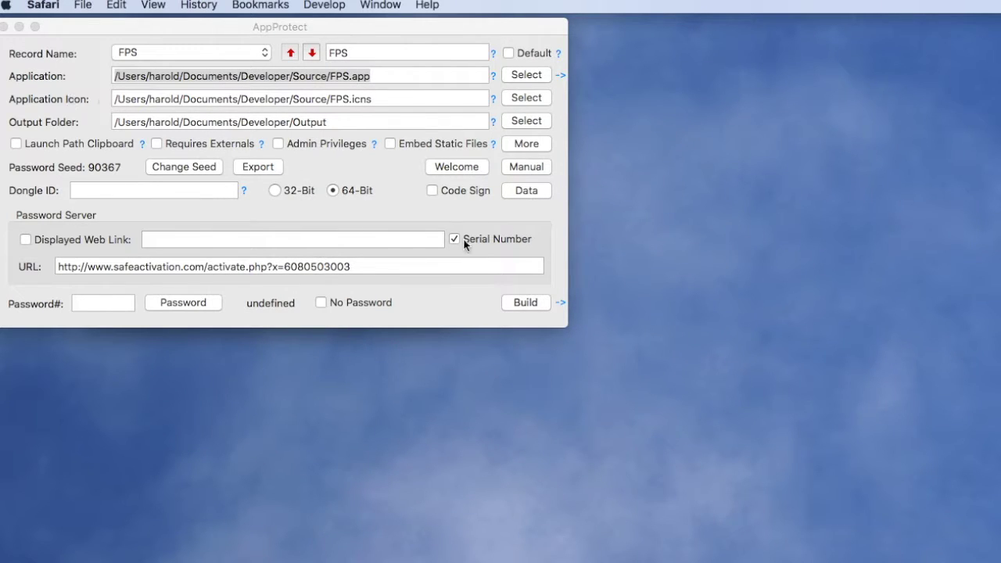
click(3, 27)
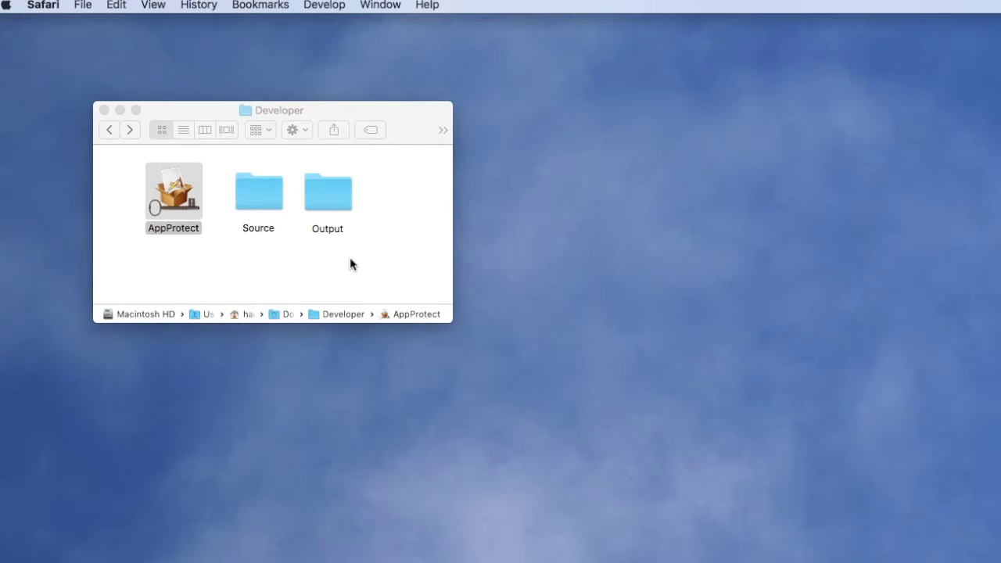
Step: Launch the protected FPS game from the Output folder to bring up the serial prompt
click(350, 261)
double_click(332, 187)
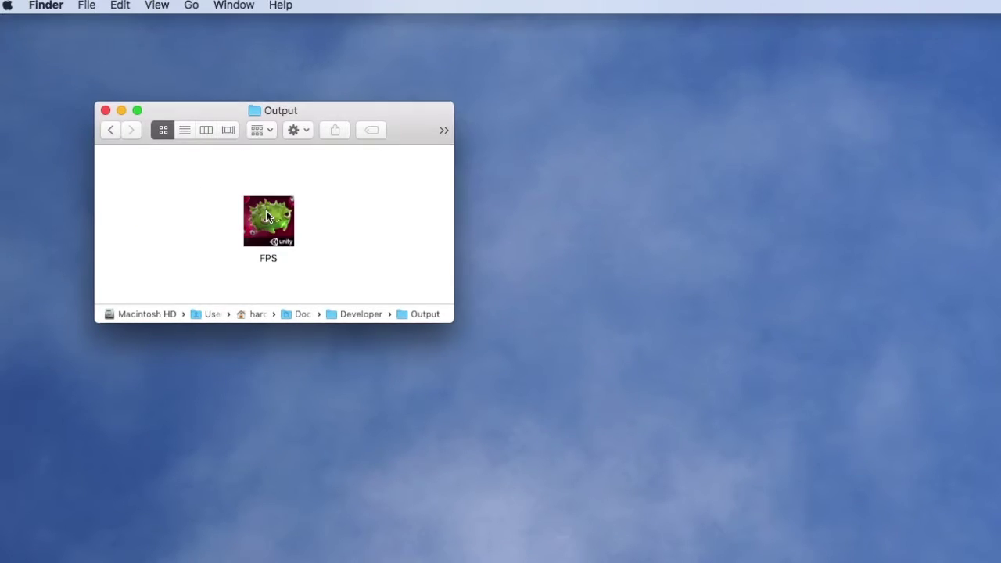
click(266, 210)
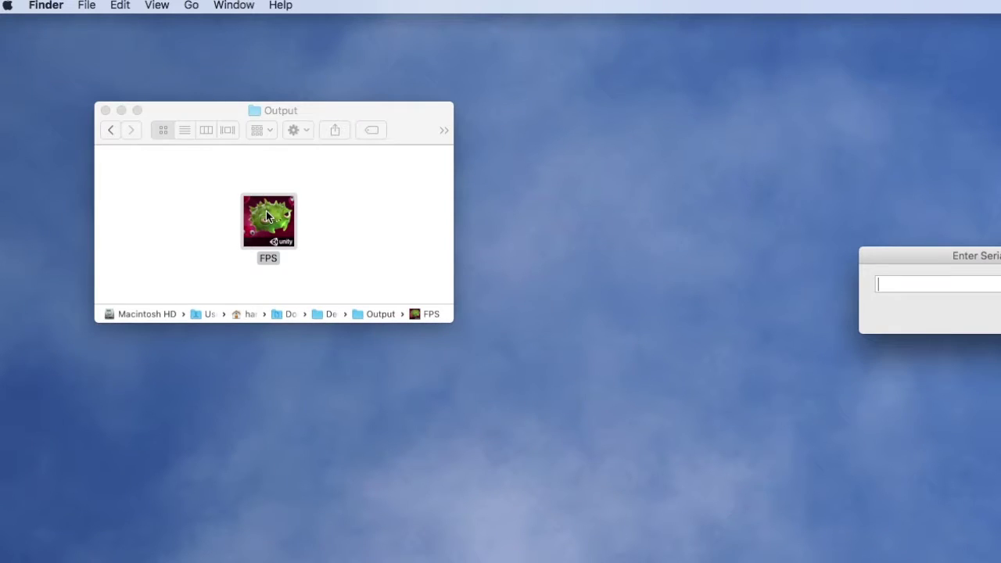
drag(975, 257, 609, 198)
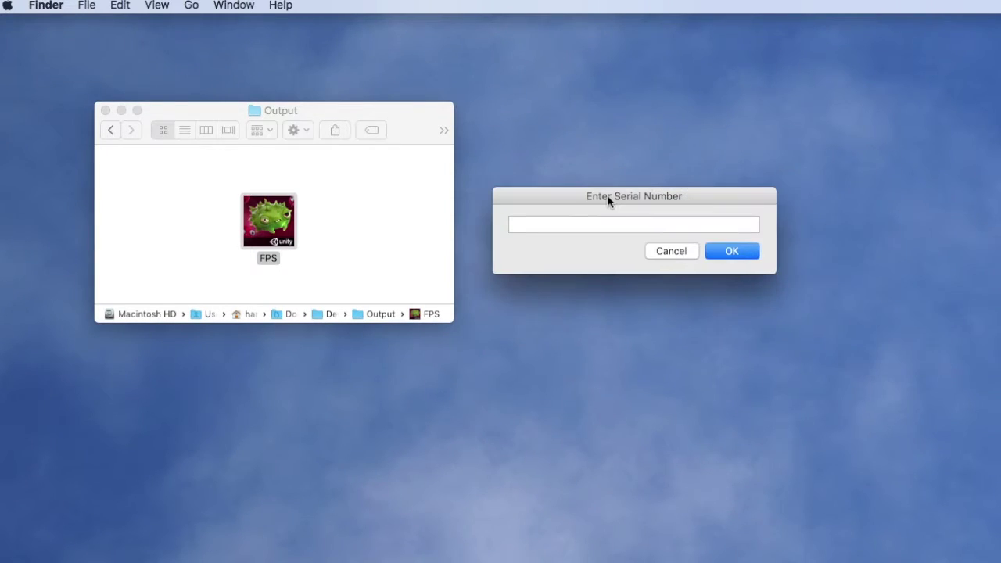
Step: Paste the copied serial number, confirm, initialize the app for this computer, and pause the game
key(super+Tab)
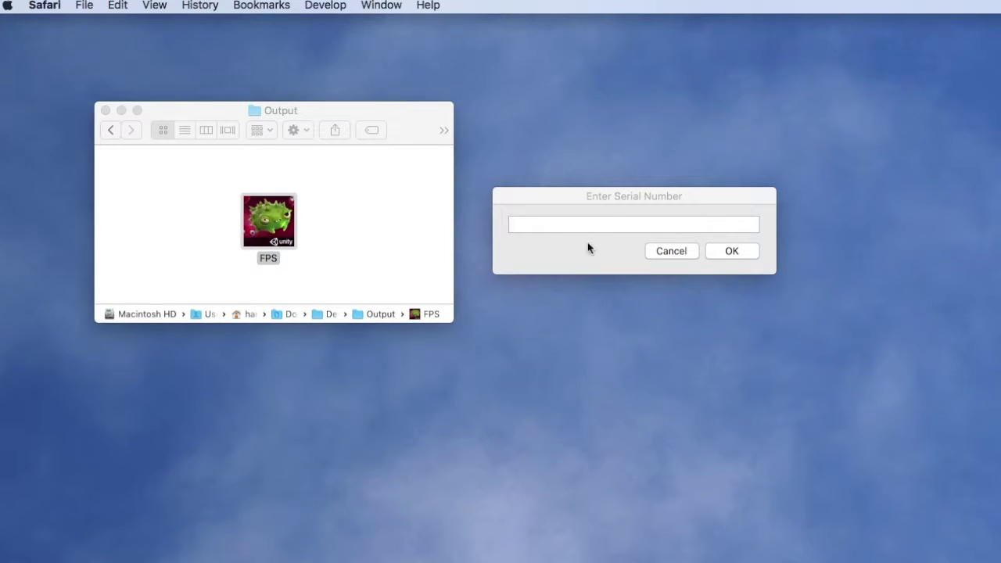
click(574, 226)
key(super+v)
click(730, 252)
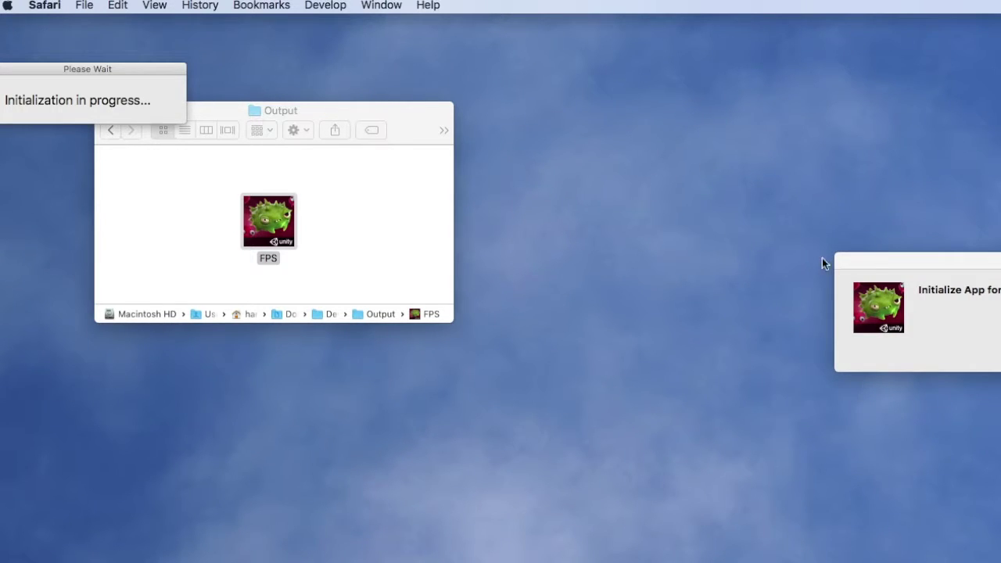
click(868, 263)
click(892, 305)
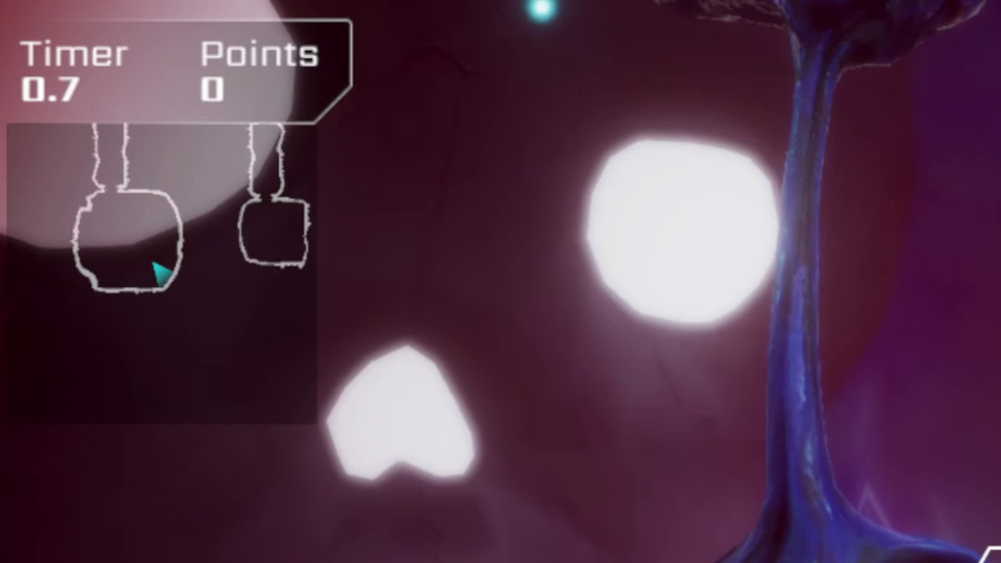
key(Escape)
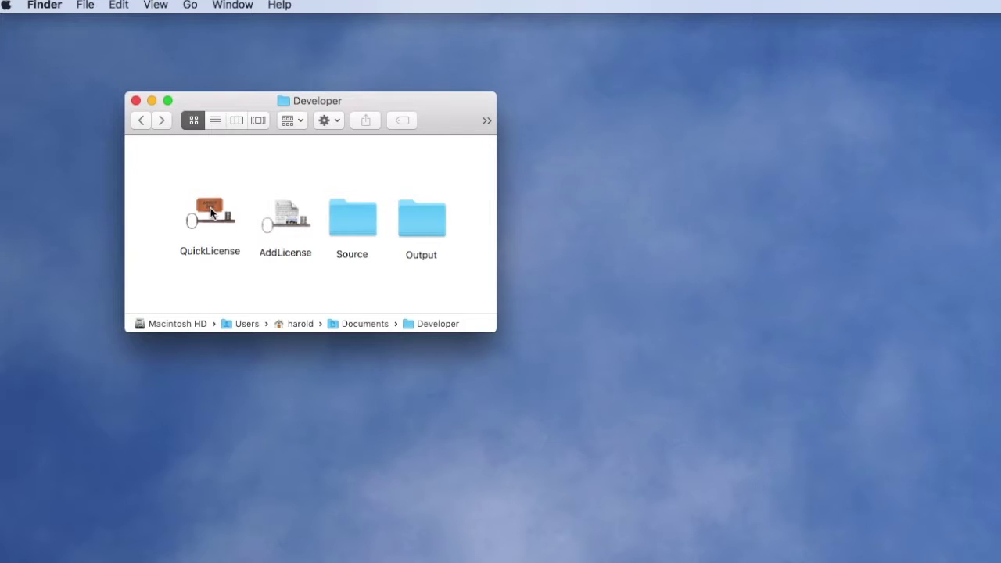
double_click(209, 211)
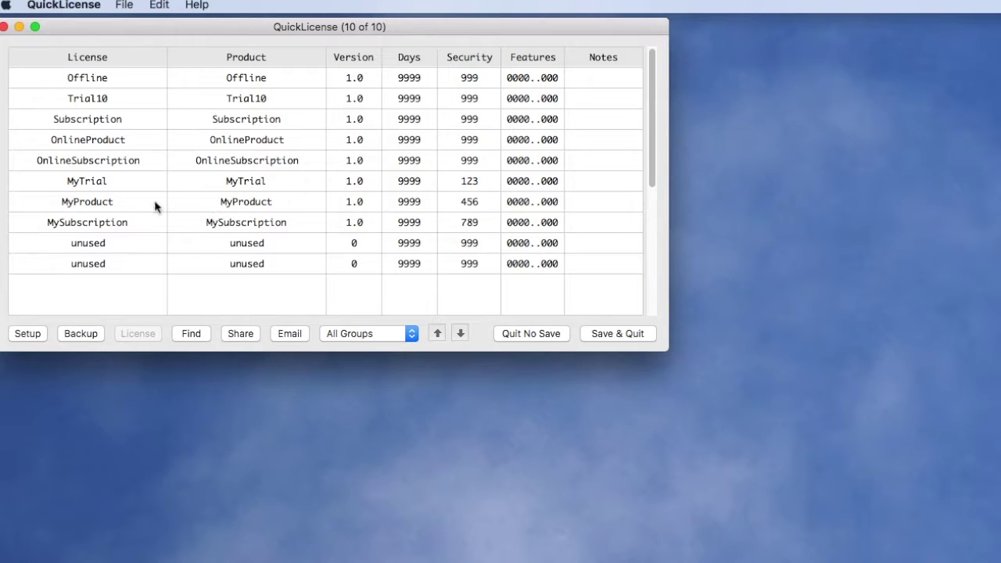
double_click(92, 181)
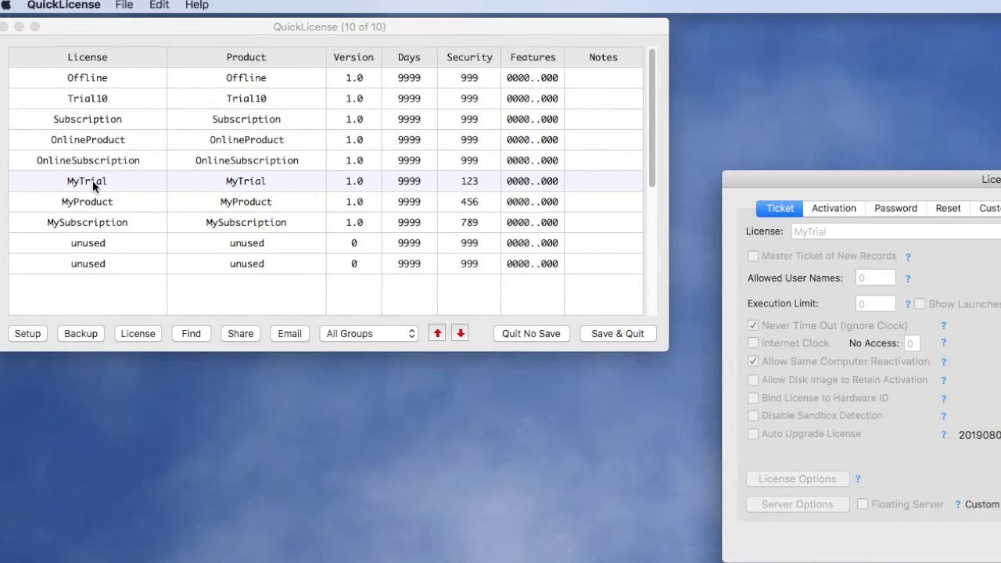
drag(871, 188, 238, 105)
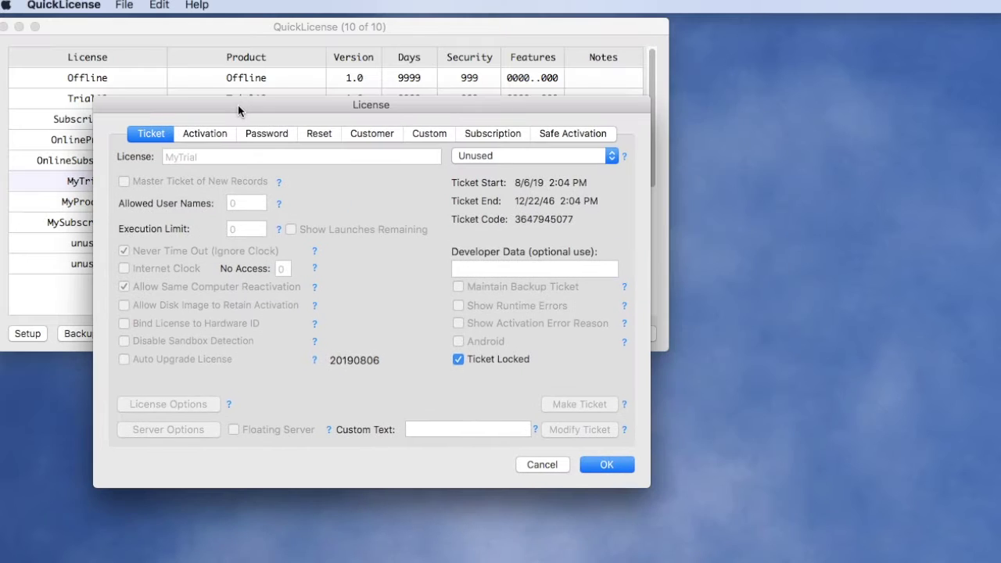
click(186, 133)
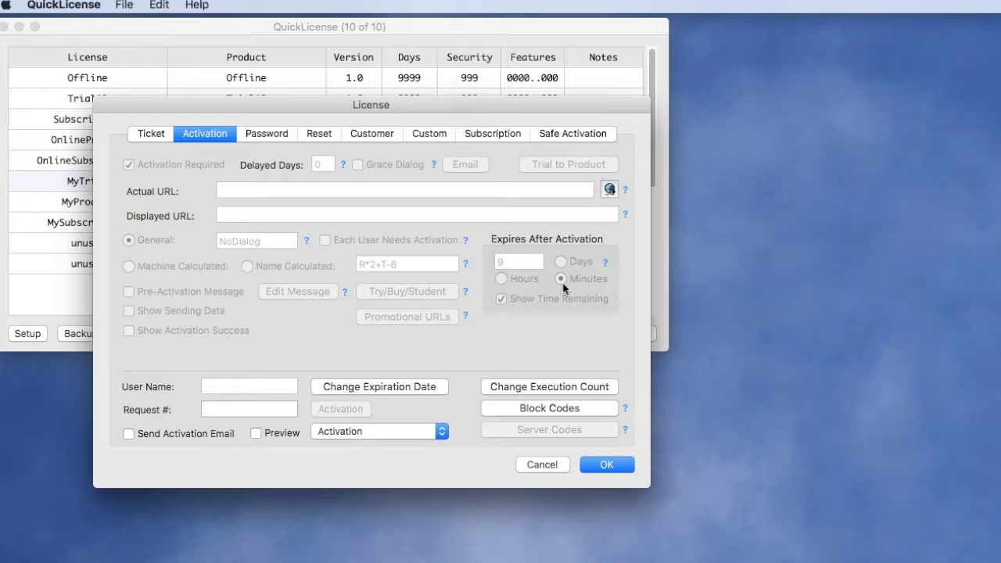
click(550, 465)
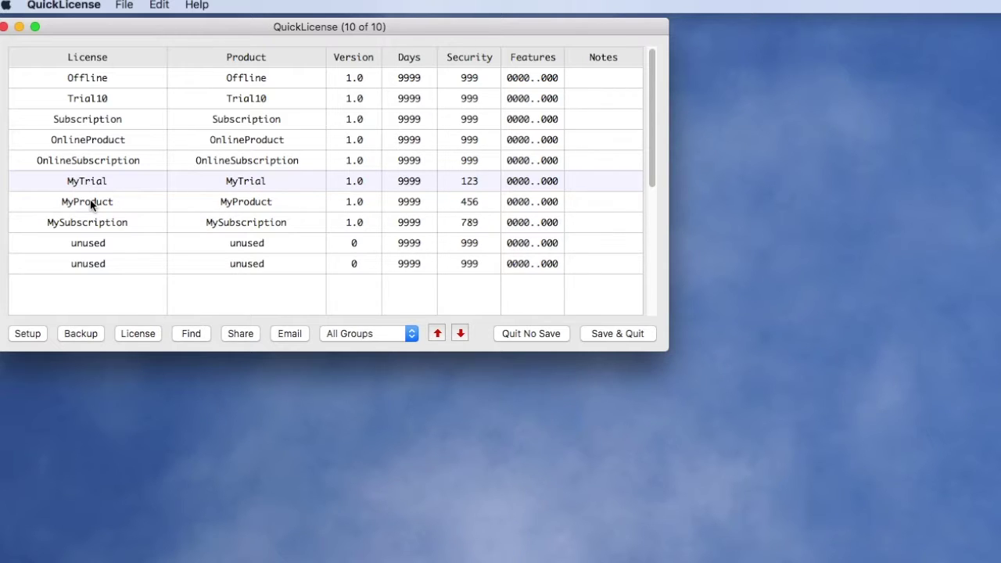
click(556, 339)
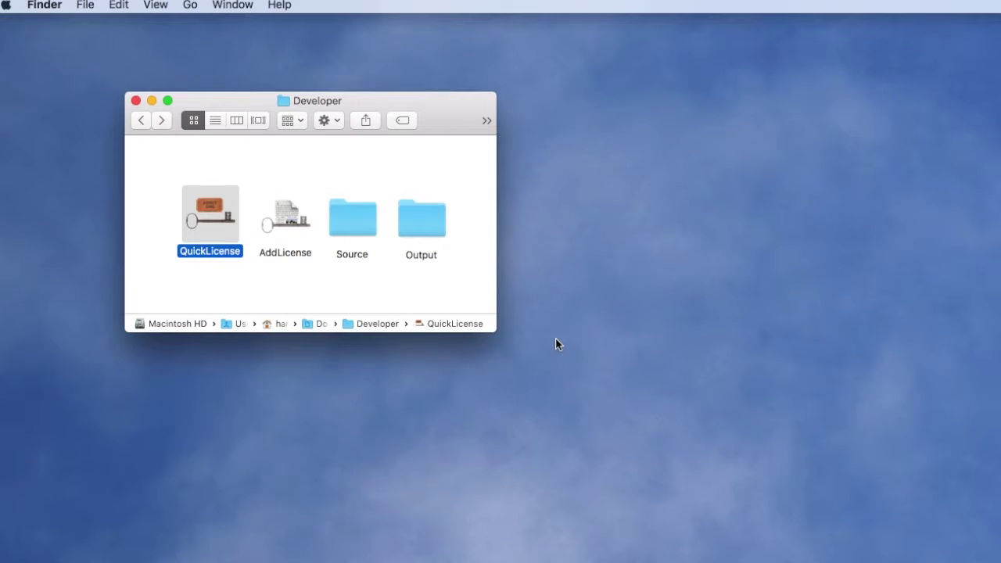
Step: Look into the Source folder, then launch AddLicense from the Developer folder
double_click(367, 222)
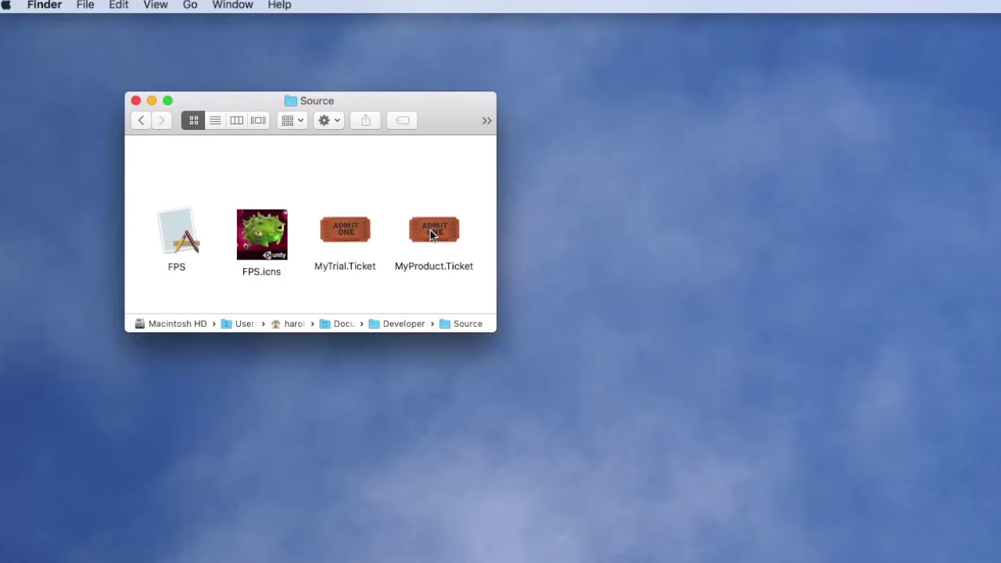
click(141, 121)
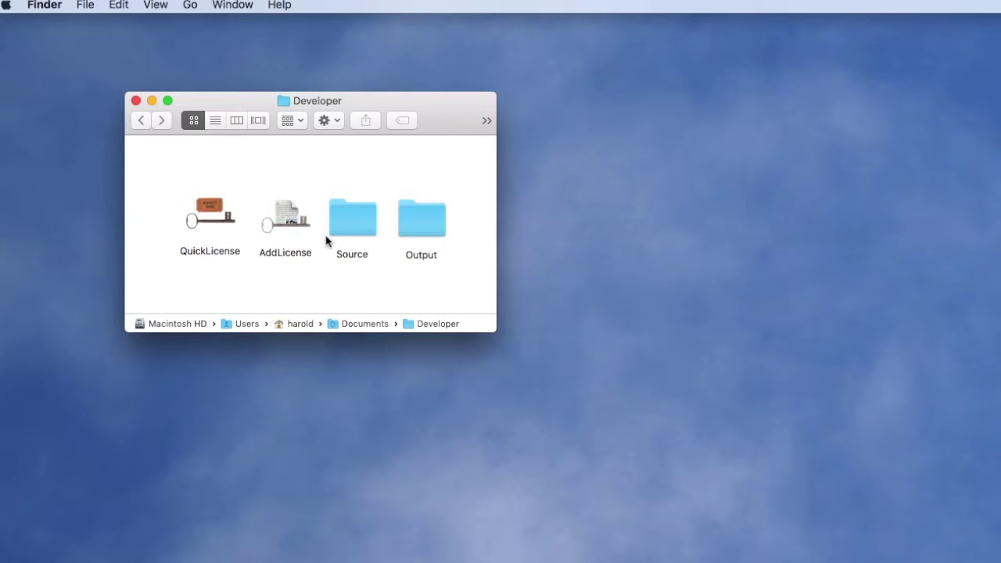
double_click(287, 216)
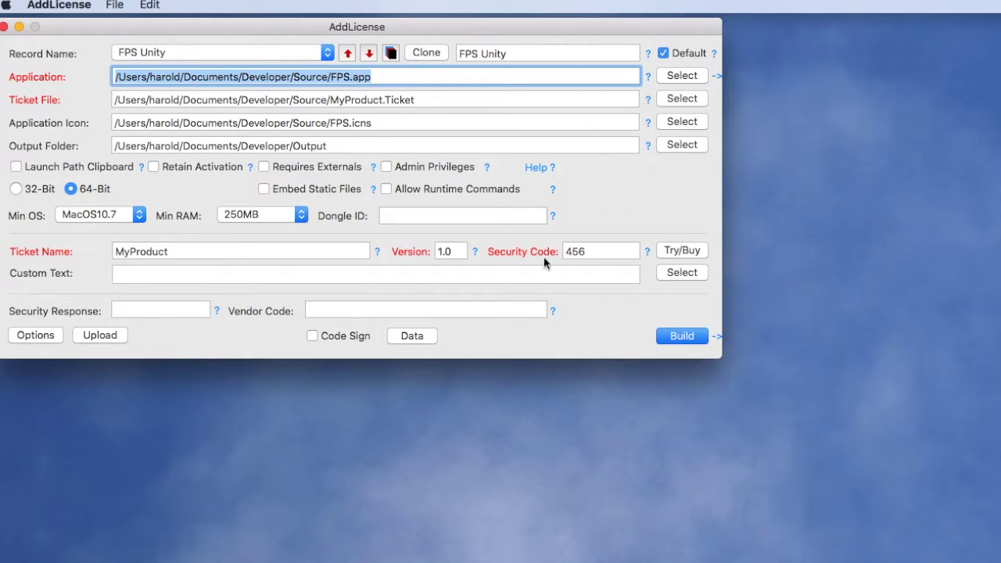
Step: Review the More Protection layers under Options and cancel without changes
click(14, 338)
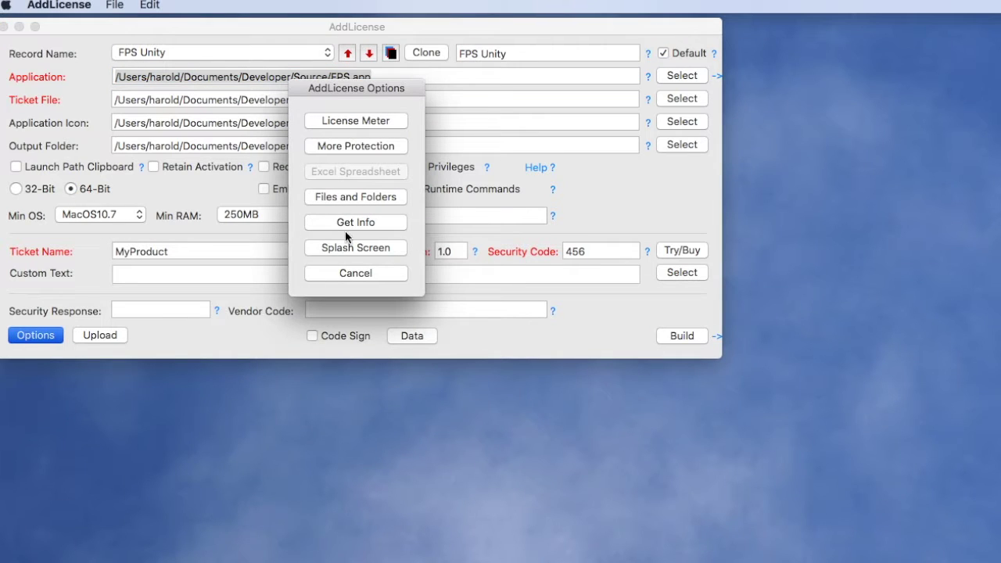
click(327, 149)
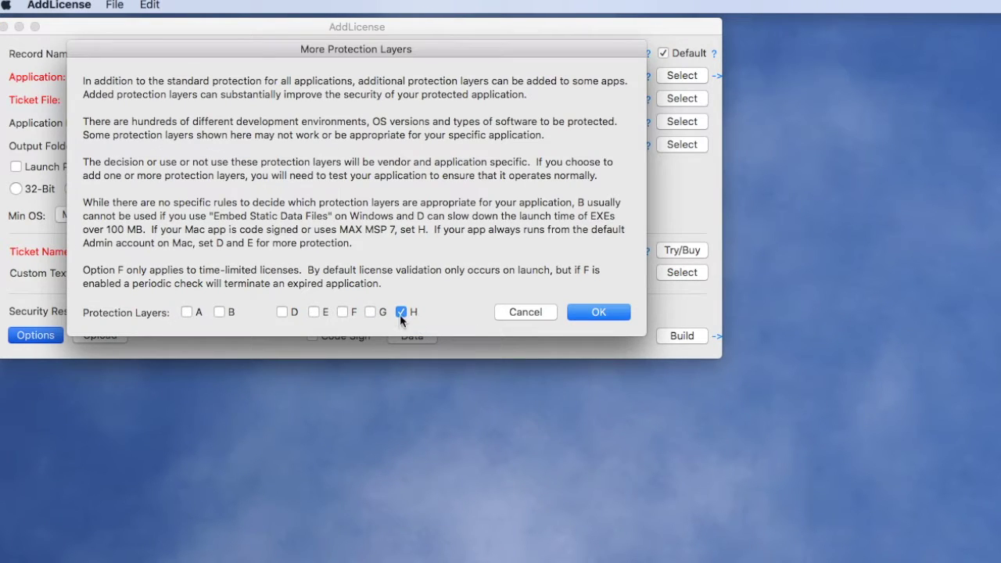
click(532, 316)
Step: Configure Try/Buy mode pairing FPS.app with MyTrial.Ticket, version 1.0, and accept it
click(671, 250)
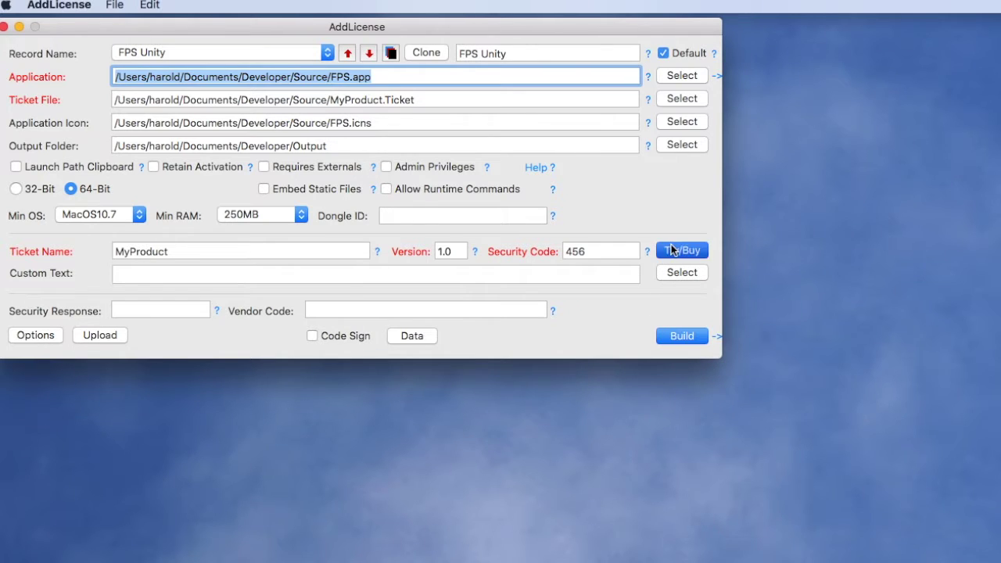
drag(769, 170, 390, 127)
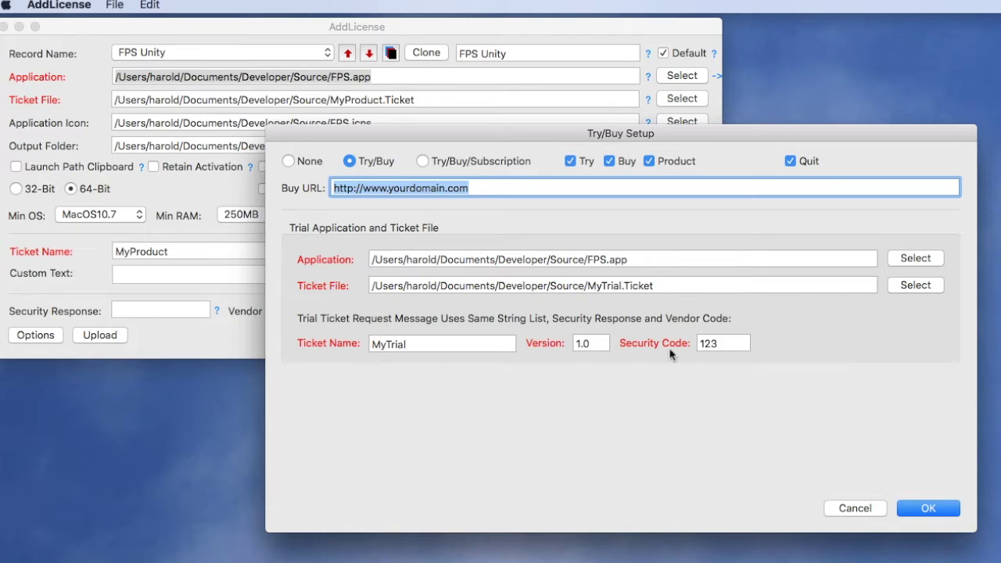
click(909, 511)
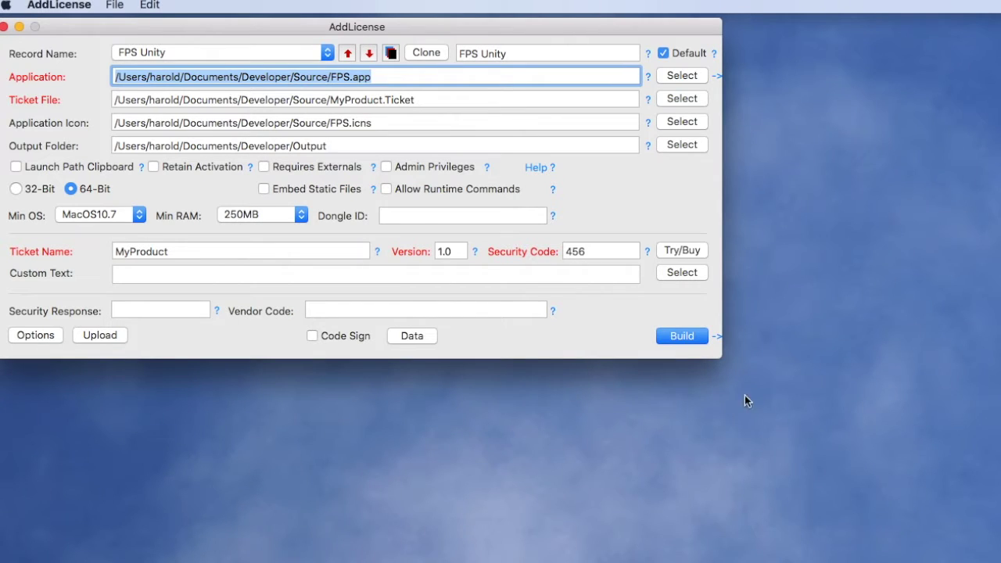
Step: Build the protected FPS app and launch it from the Output folder
click(674, 337)
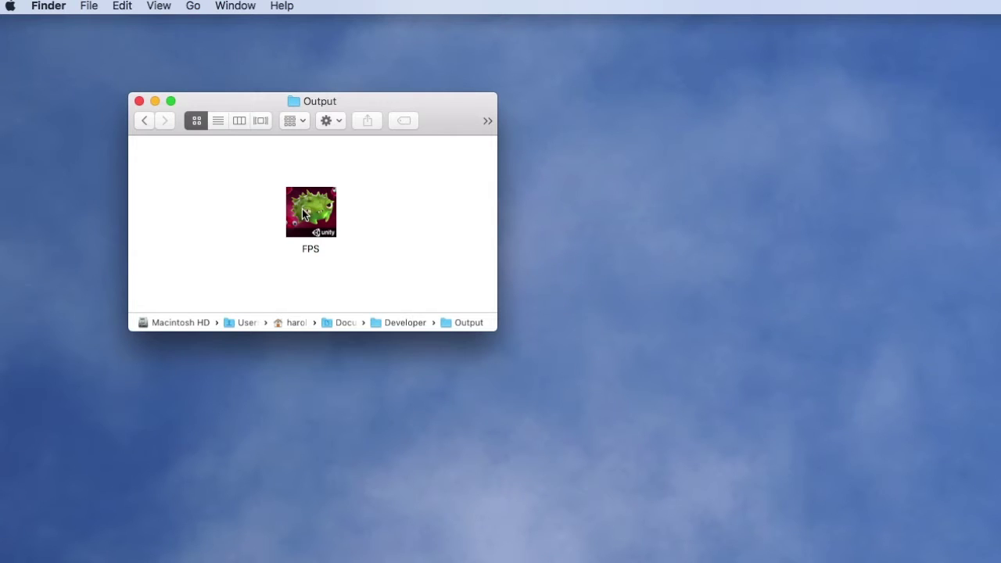
double_click(303, 213)
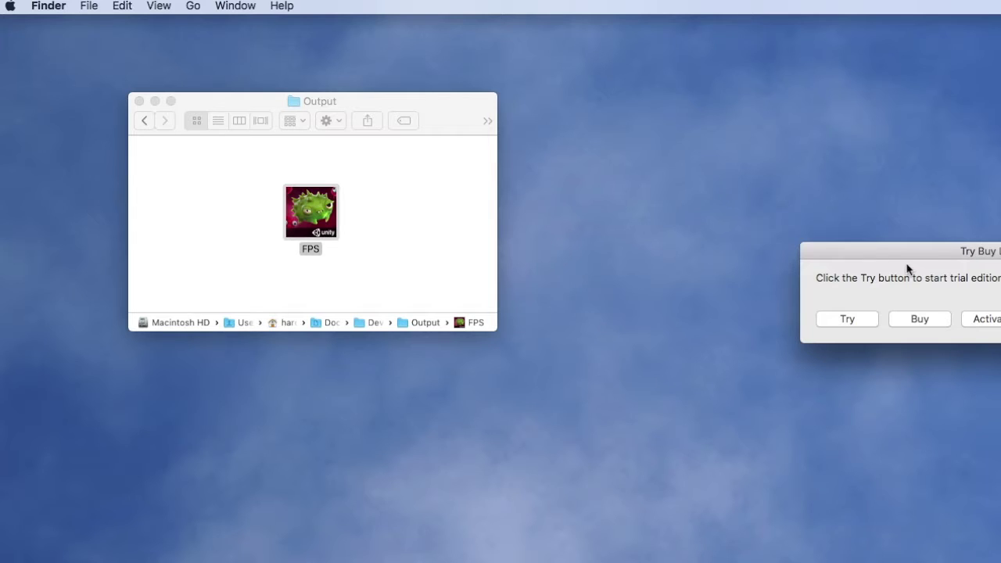
drag(910, 258, 501, 201)
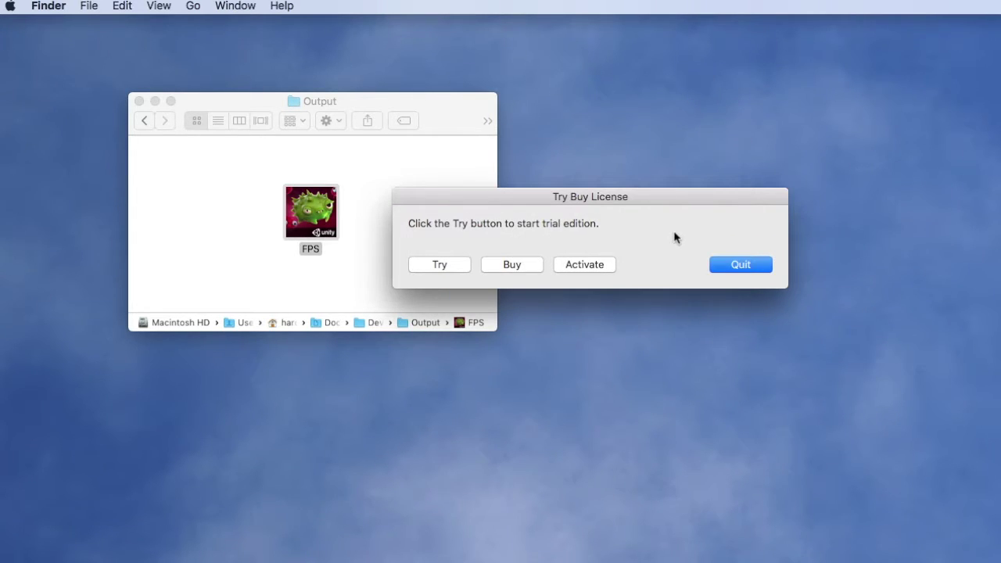
Step: Start the trial edition and initialize the app for this computer
click(442, 269)
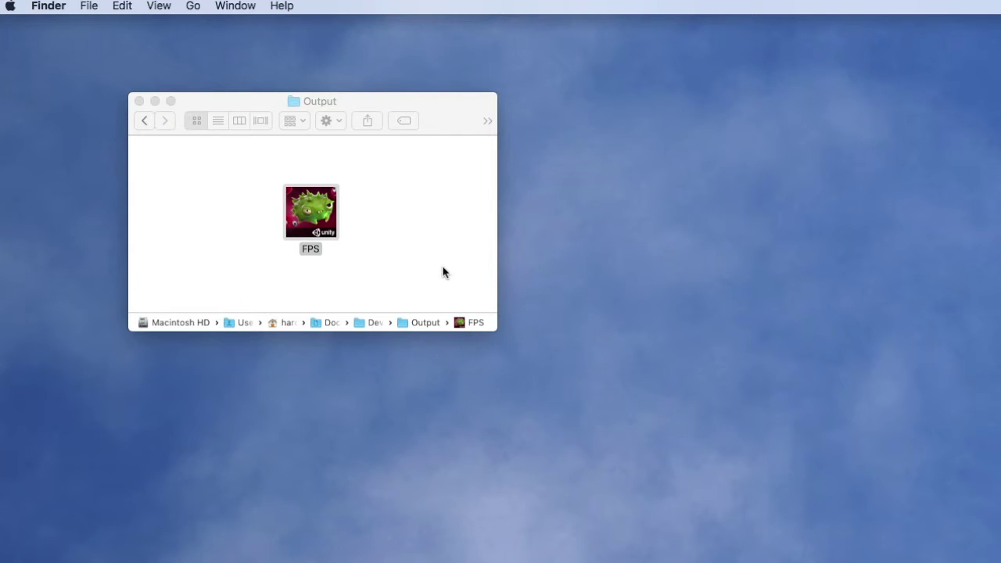
click(887, 262)
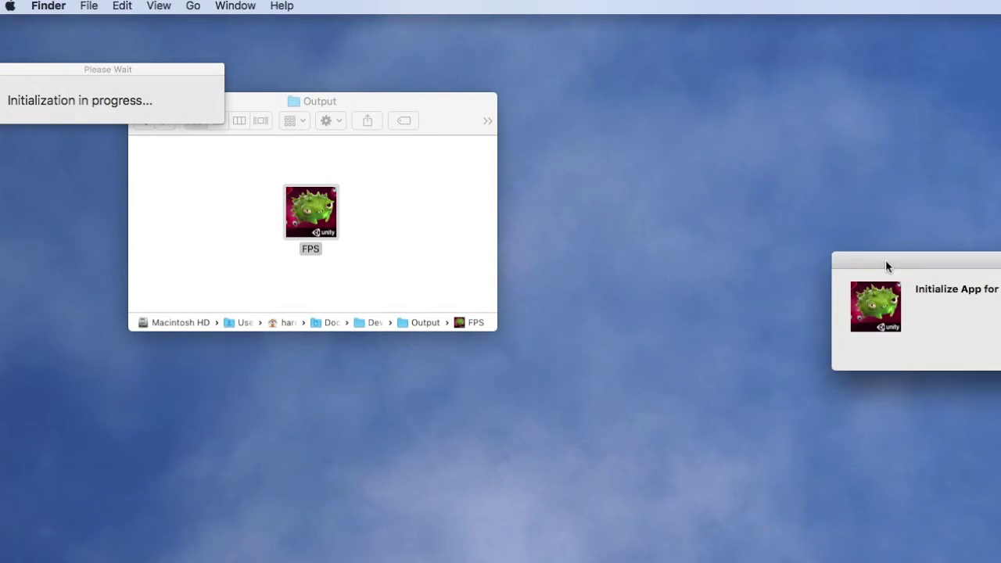
click(890, 315)
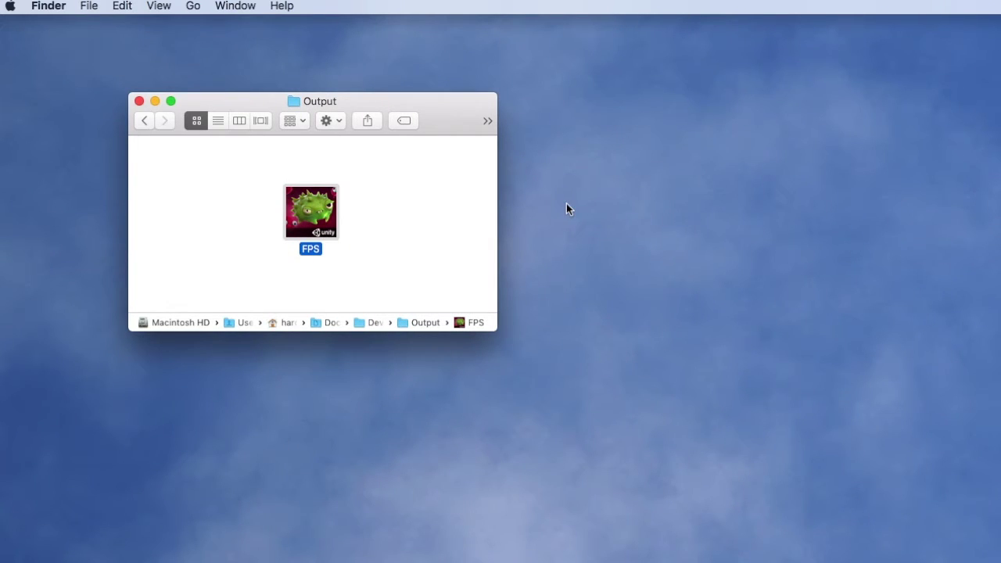
Step: Relaunch FPS from Output, choose Try in the Try Buy License dialog, then pause with Esc
click(436, 222)
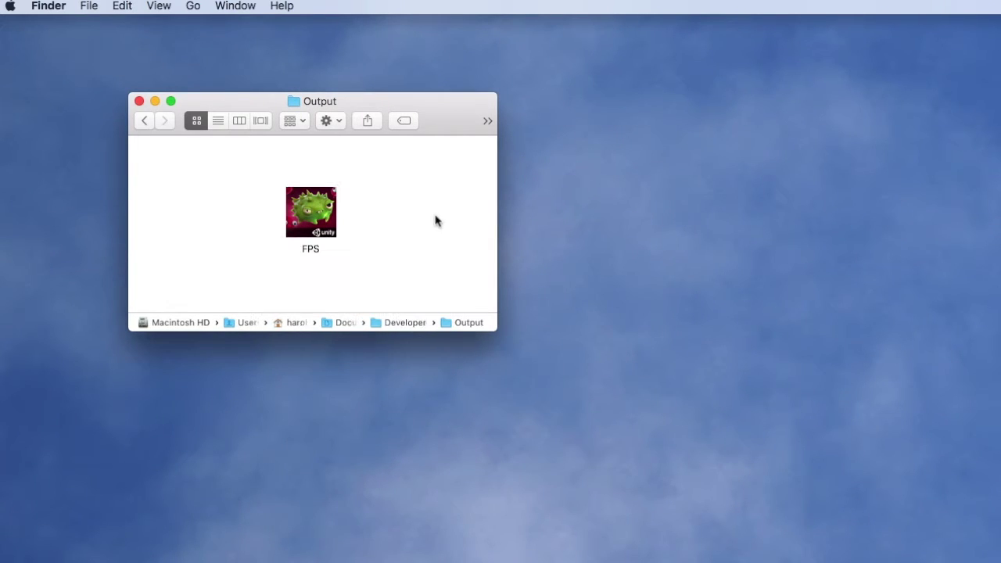
double_click(298, 216)
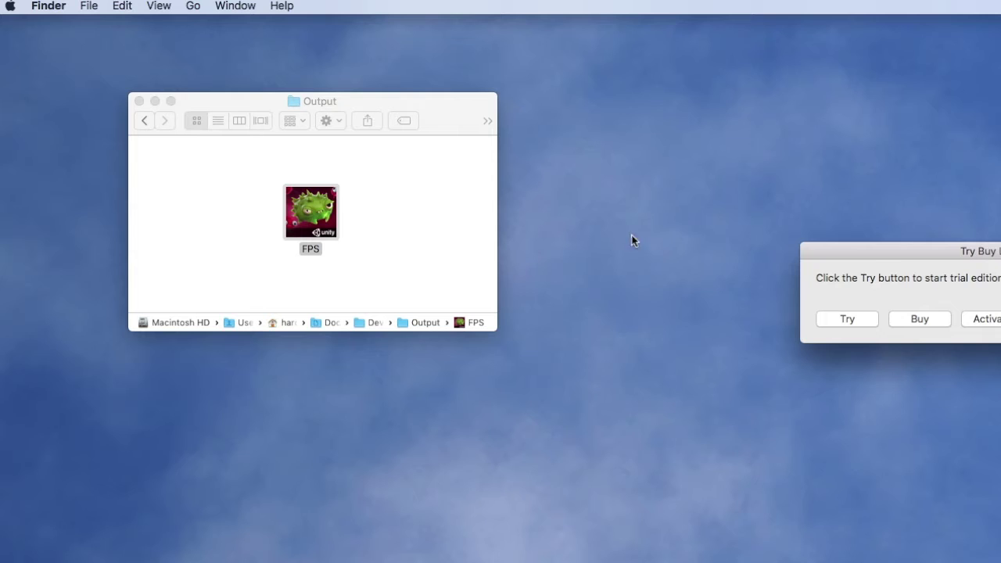
drag(903, 255, 517, 214)
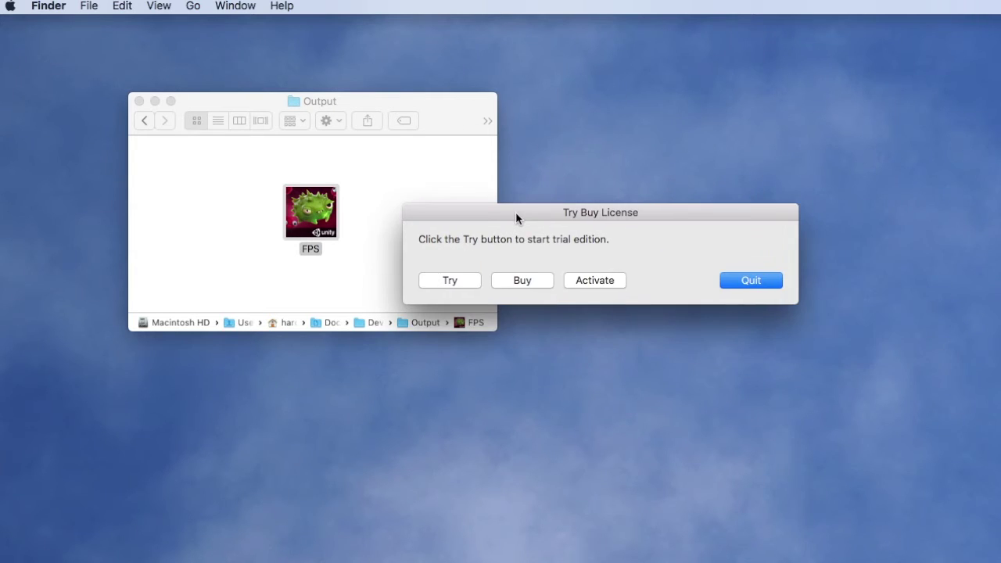
click(450, 281)
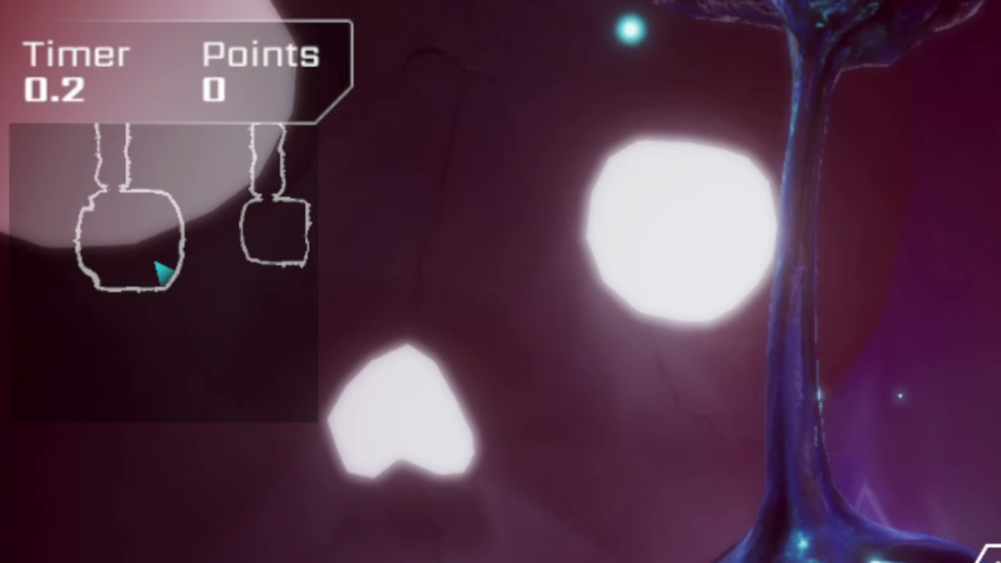
key(Escape)
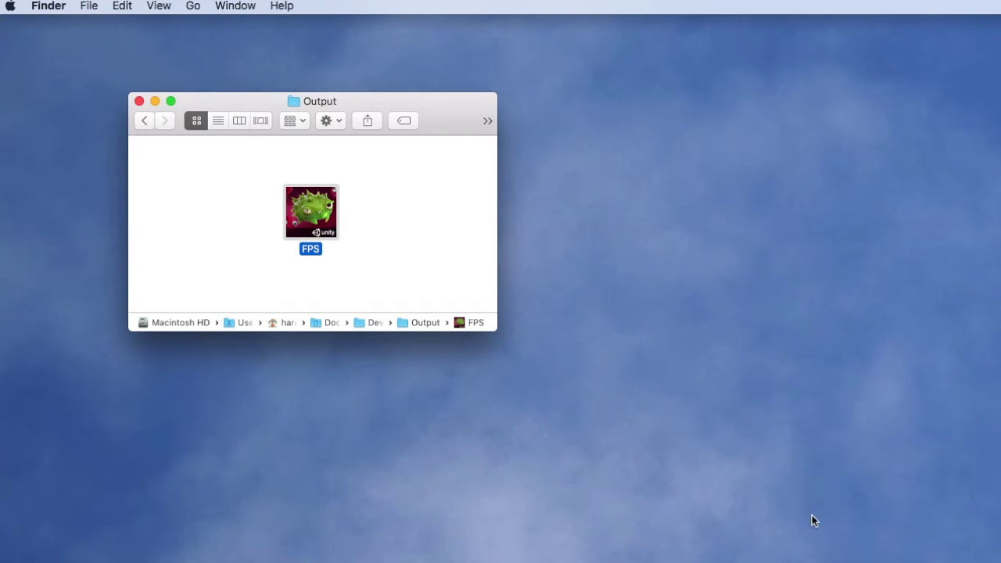
Step: Launch FPS again and choose to activate it with a serial number
double_click(329, 210)
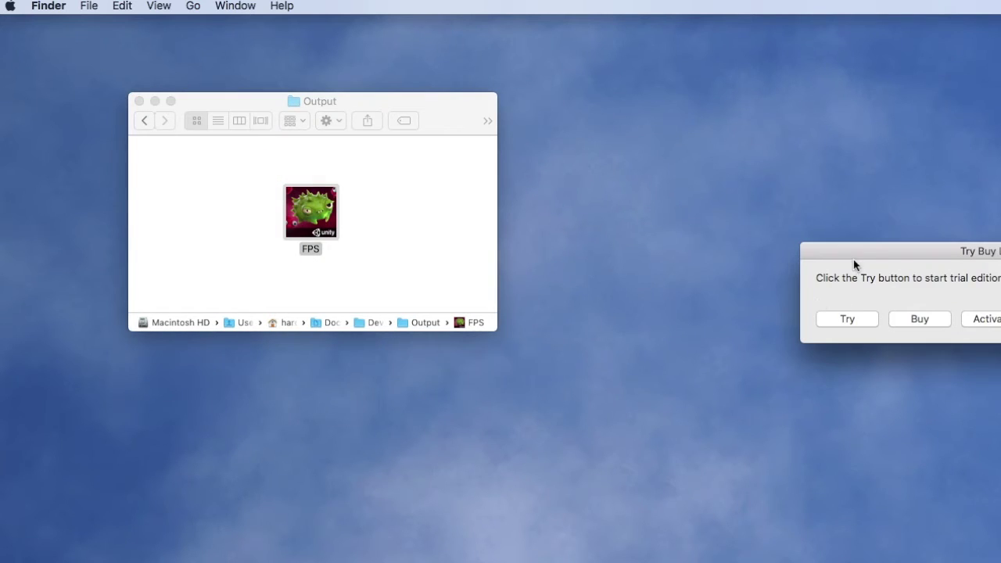
drag(857, 252, 484, 207)
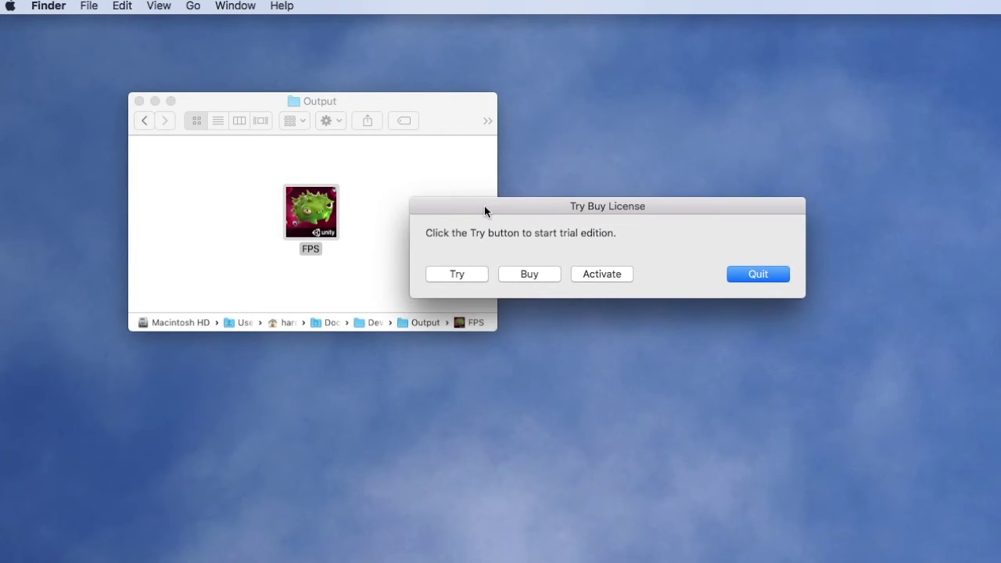
click(589, 279)
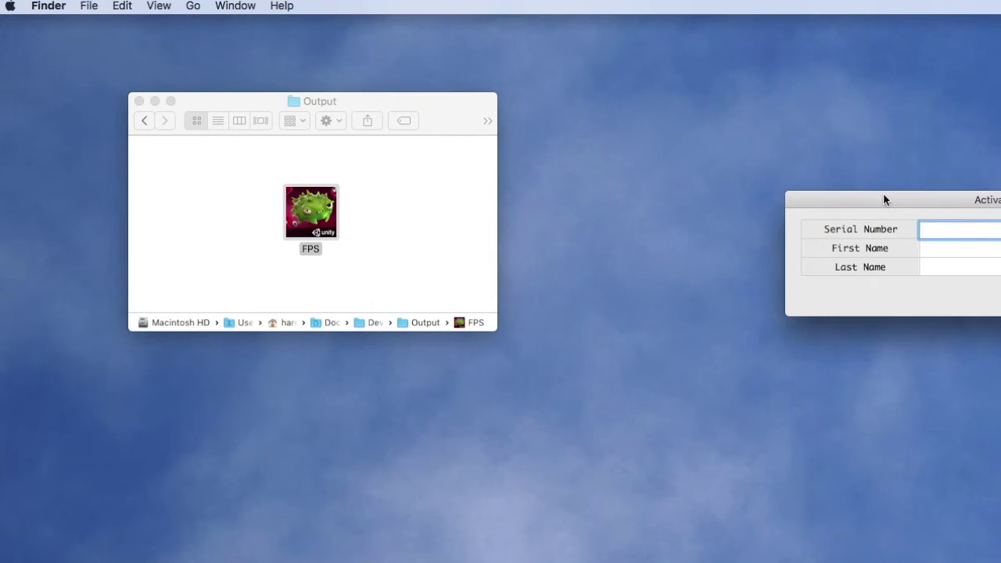
drag(884, 200, 540, 186)
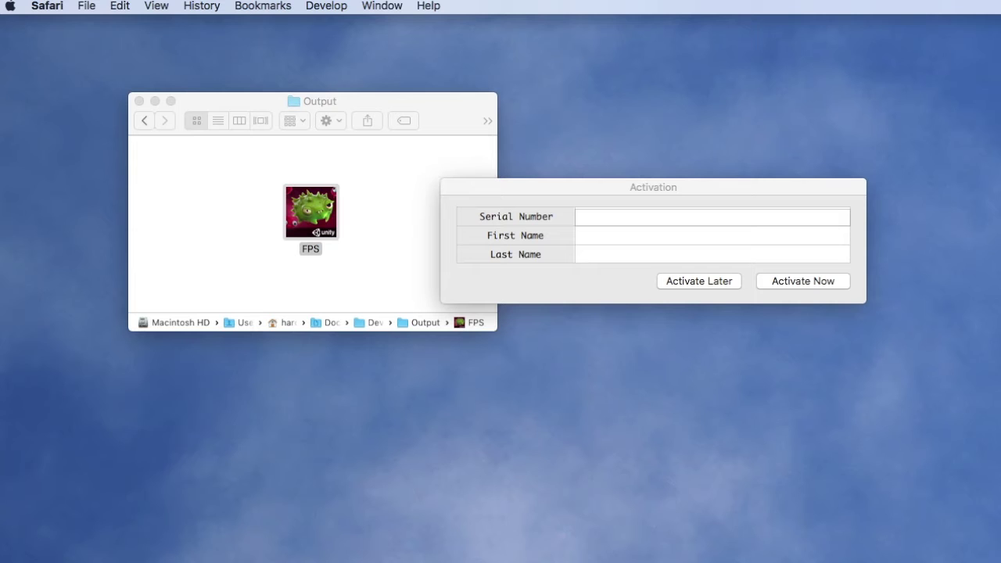
Step: Paste the serial number, enter the owner's first and last name, activate, and pause the game
click(676, 216)
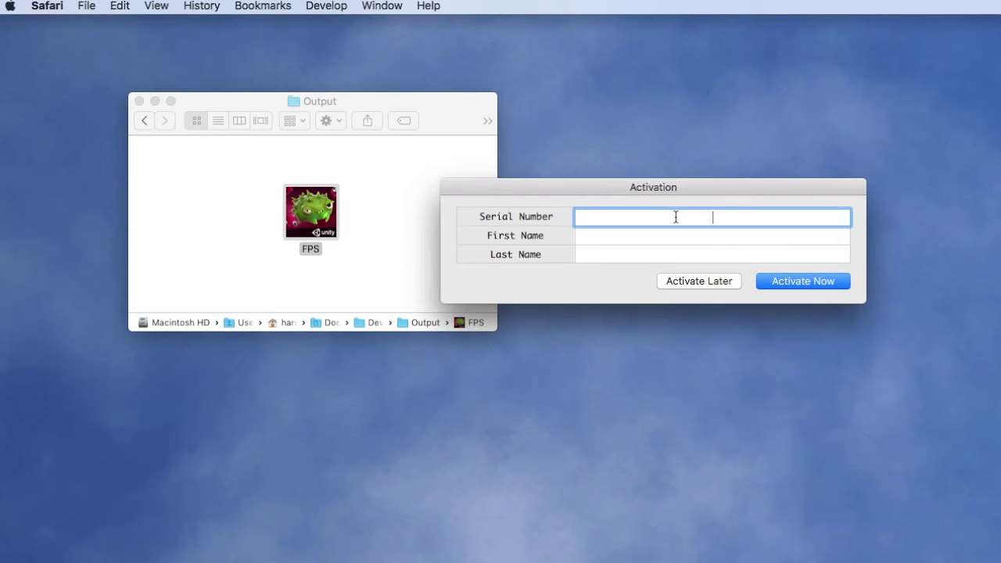
key(super+v)
click(648, 237)
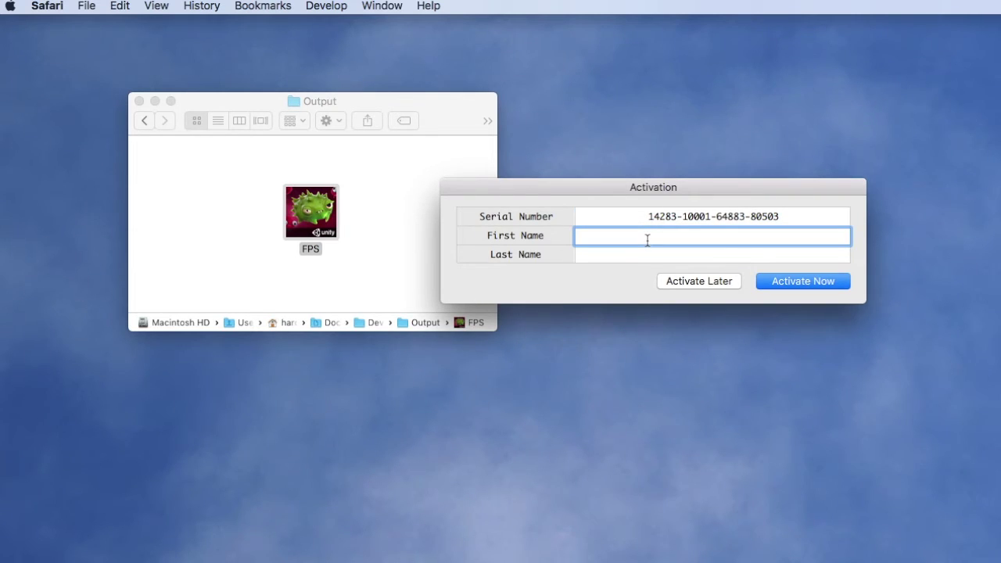
text(John)
click(684, 252)
text(D)
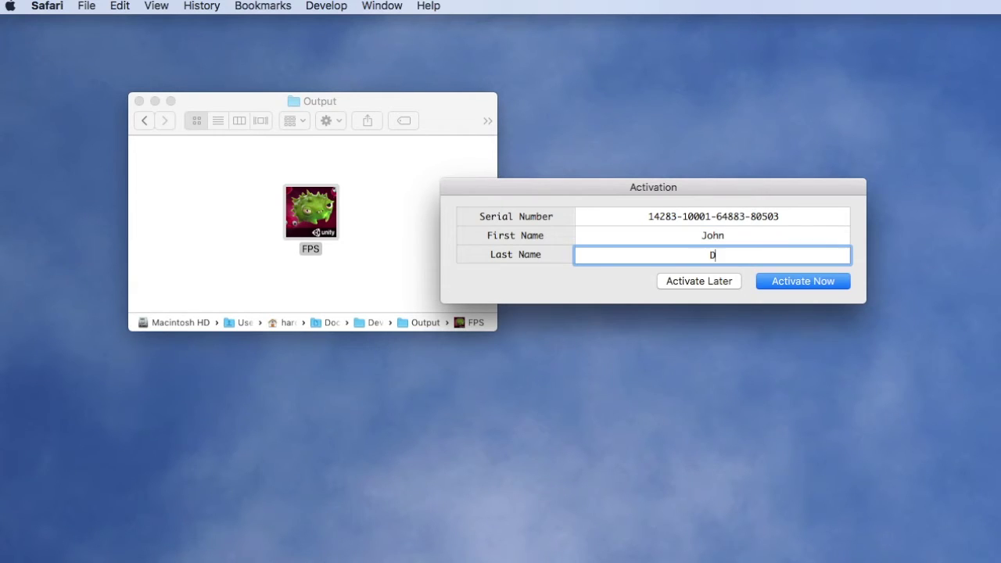
text(oe)
click(788, 284)
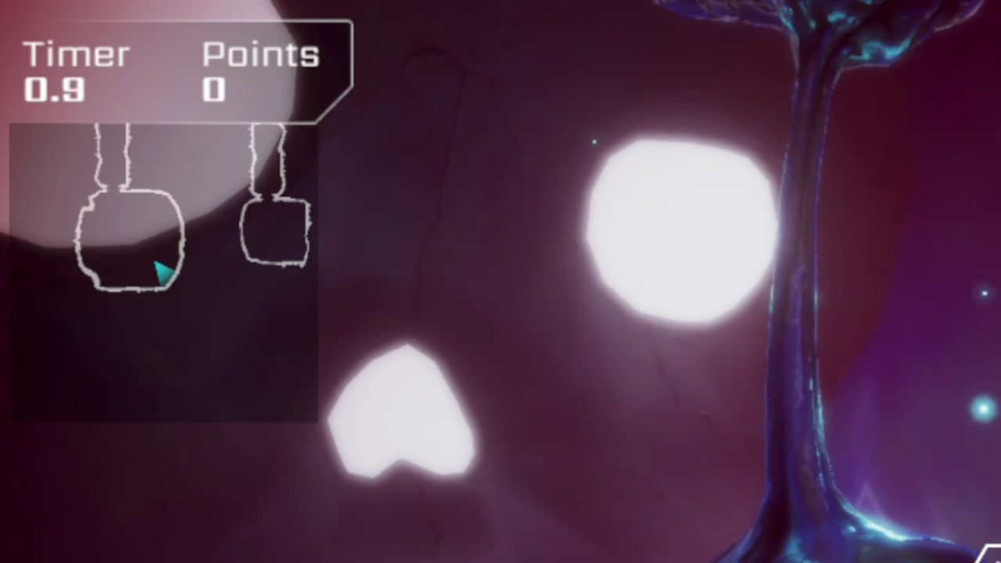
key(Escape)
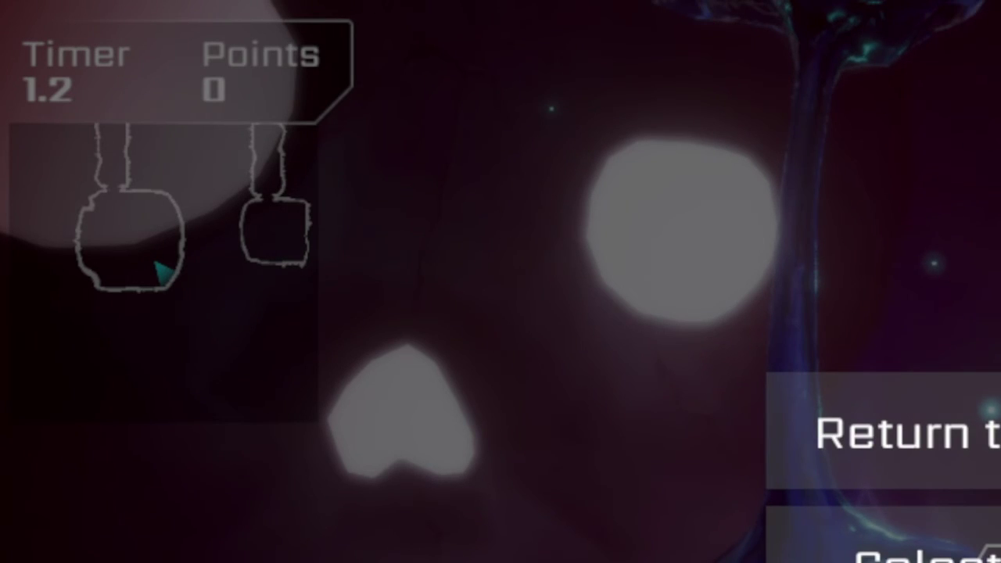